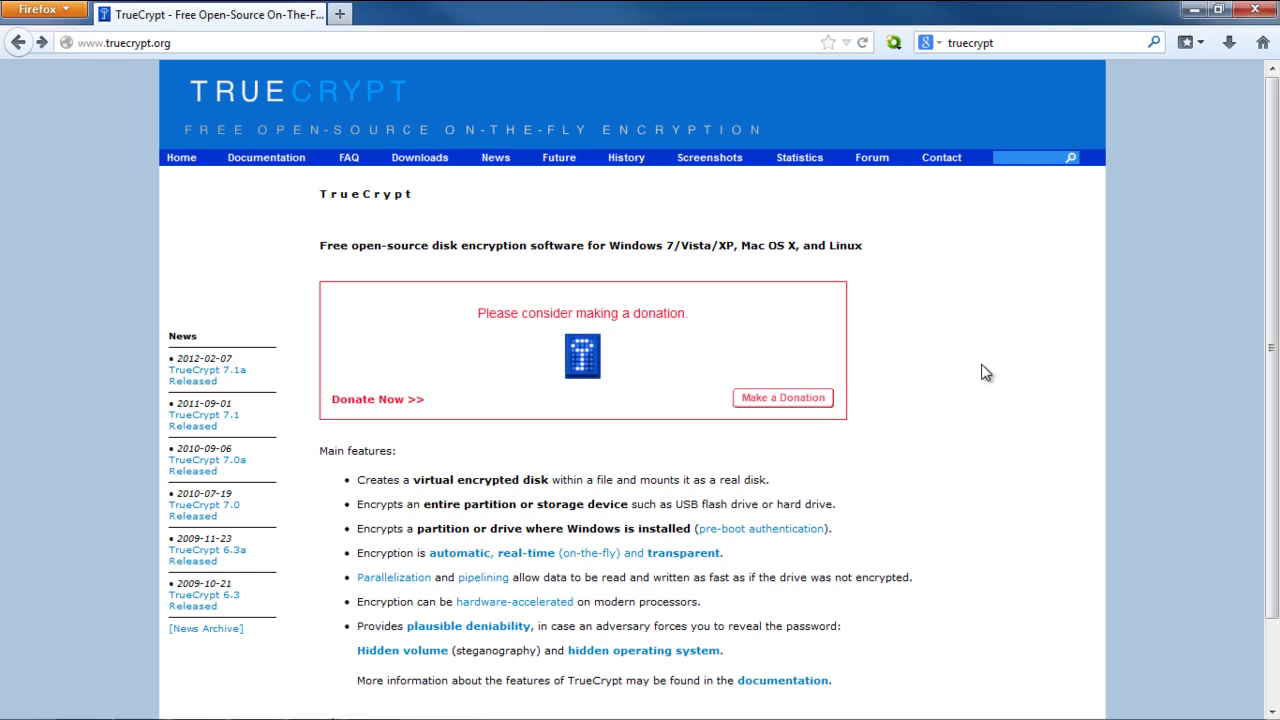
Download the TrueCrypt Setup 7.1a.exe installer for Windows from the TrueCrypt Downloads page
left_click(420, 160)
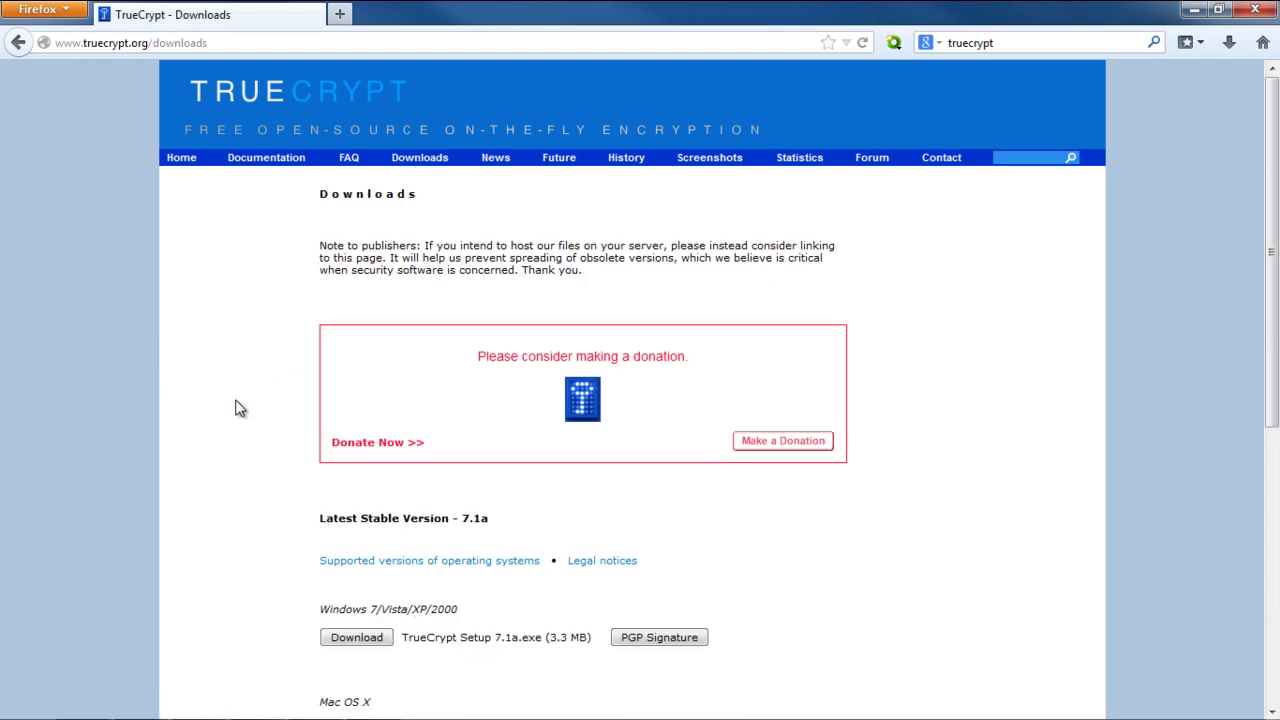
scroll(237, 410, "down", 5)
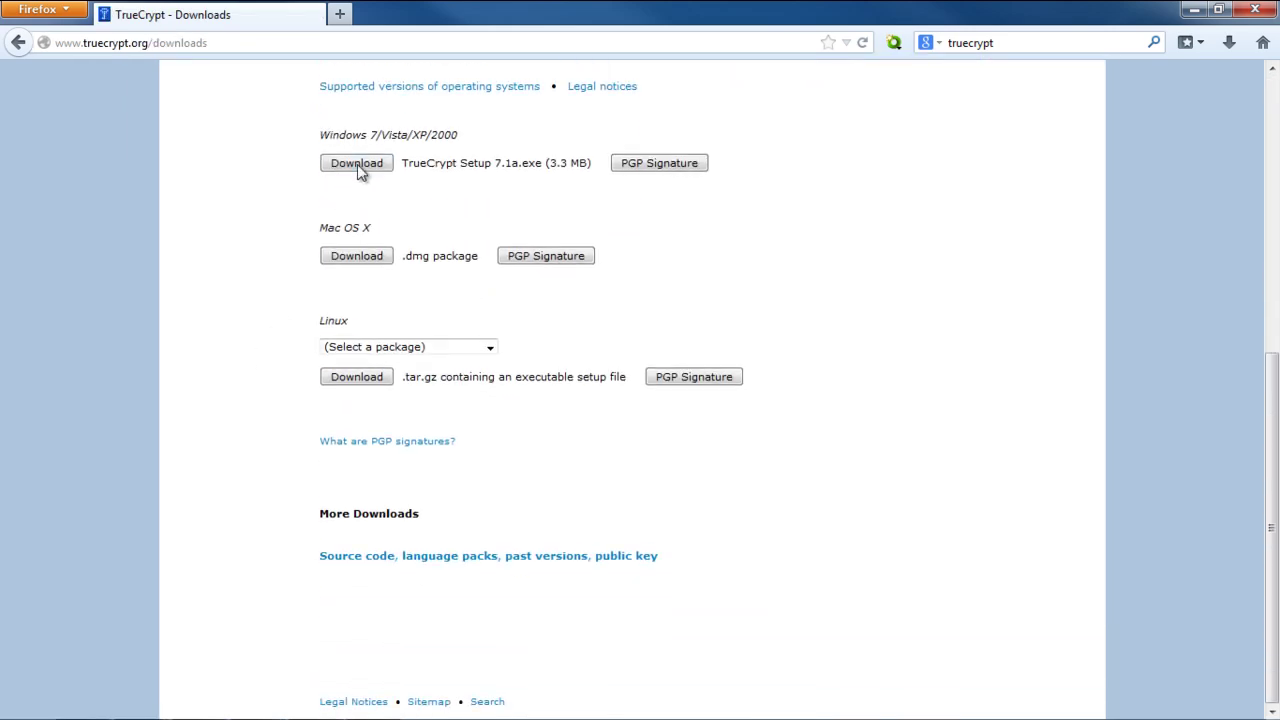
left_click(358, 166)
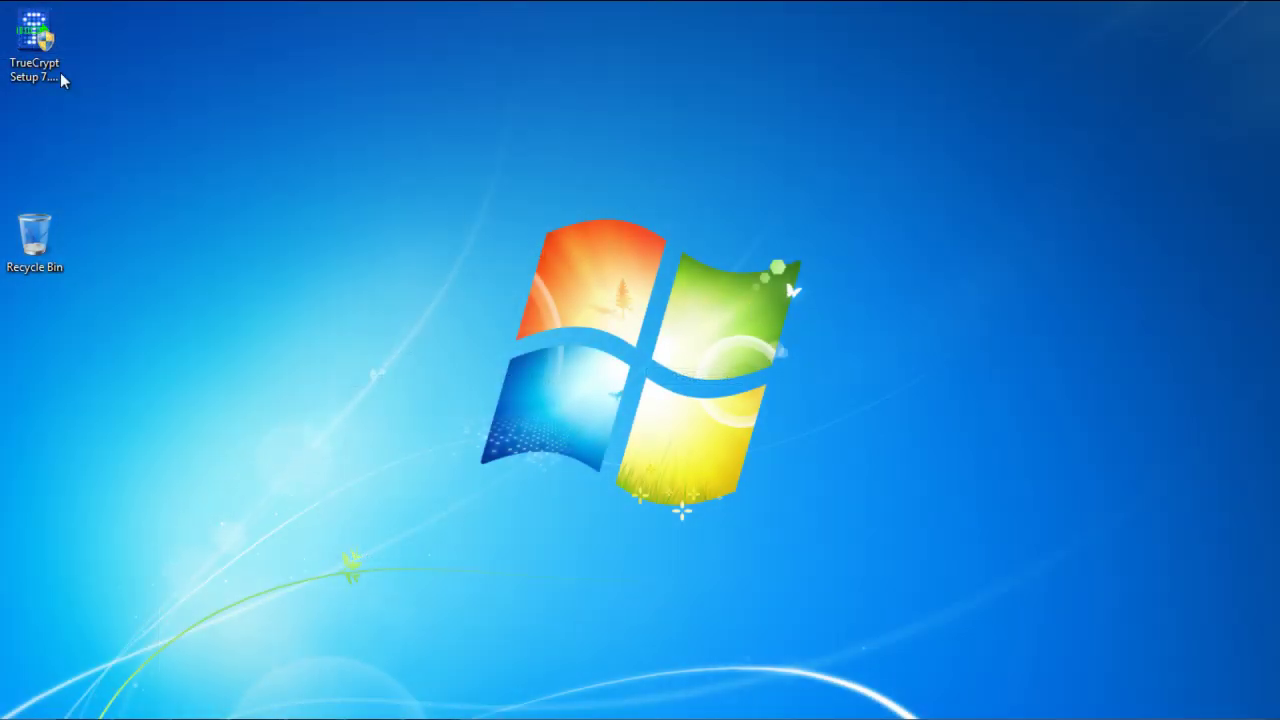
Install TrueCrypt 7.1a as administrator in default Install mode, then launch it from the desktop
right_click(44, 66)
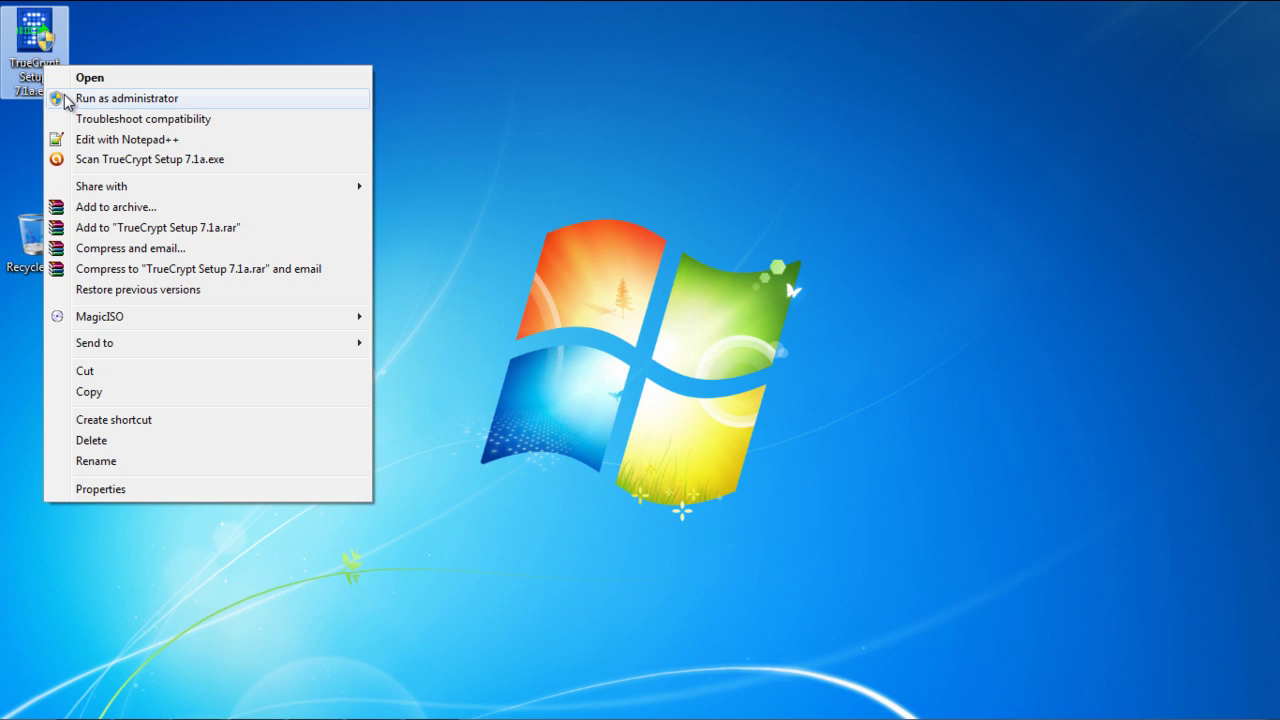
left_click(66, 100)
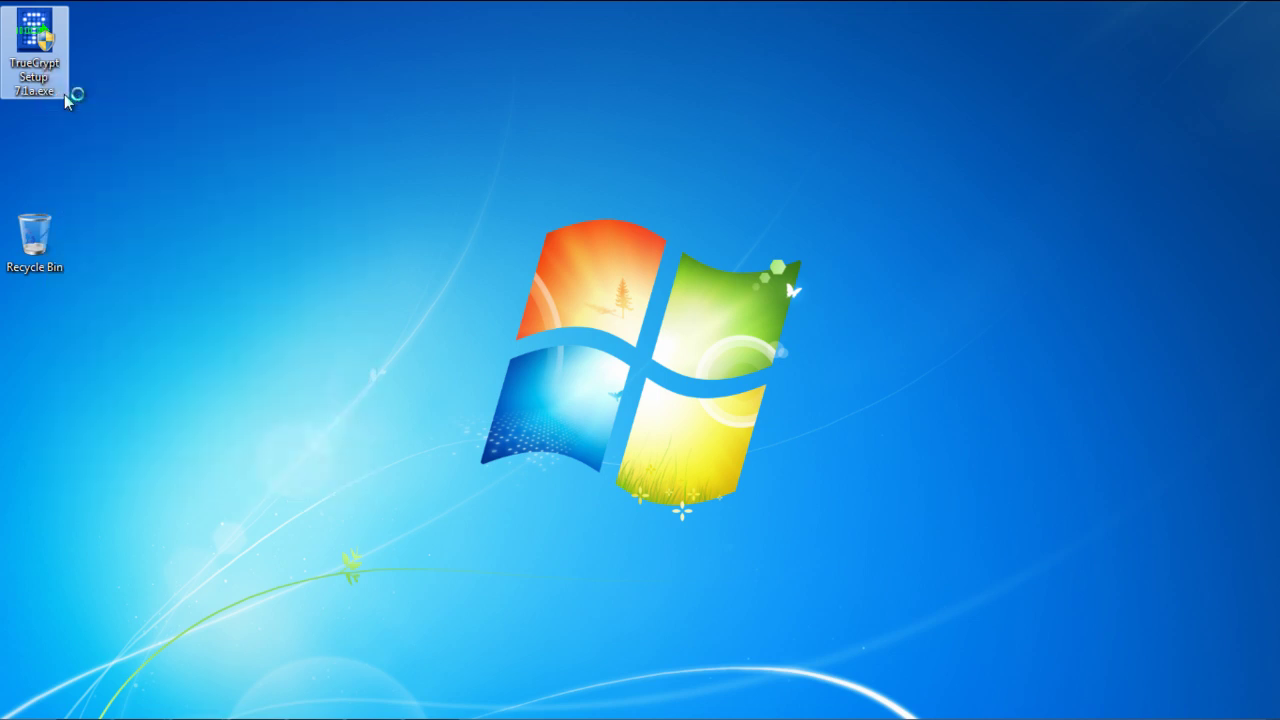
left_click(442, 482)
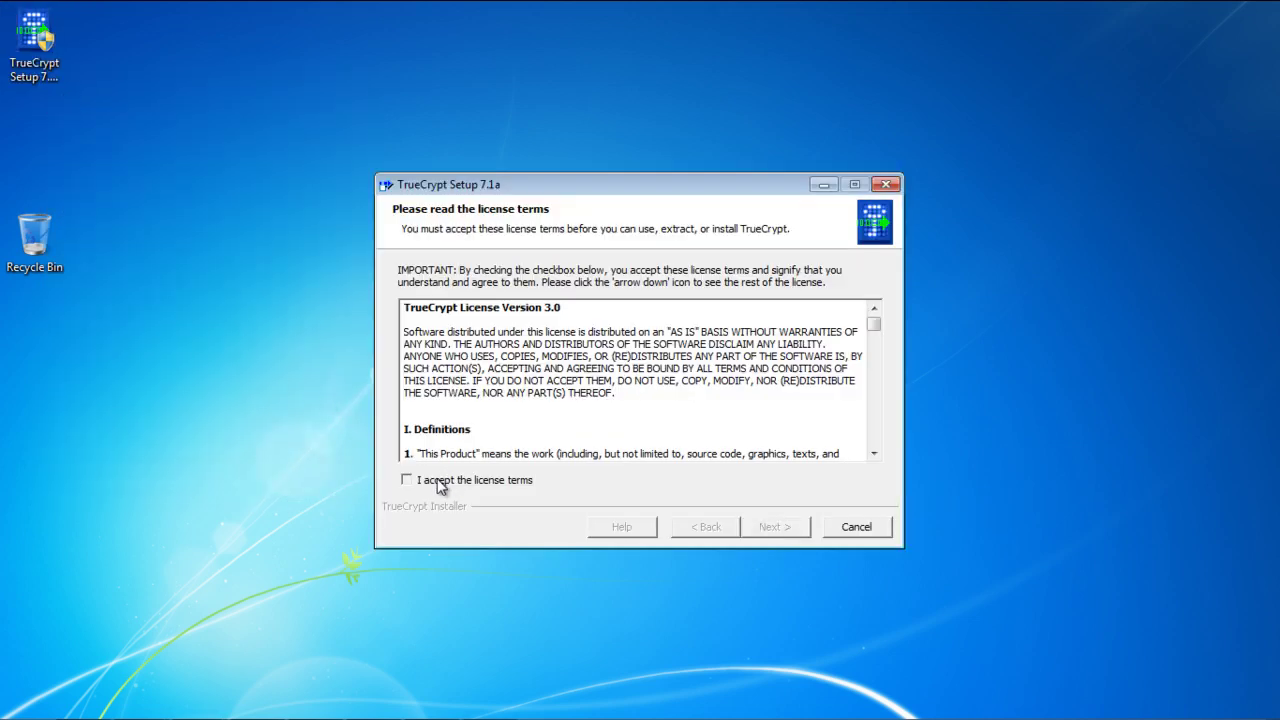
left_click(776, 533)
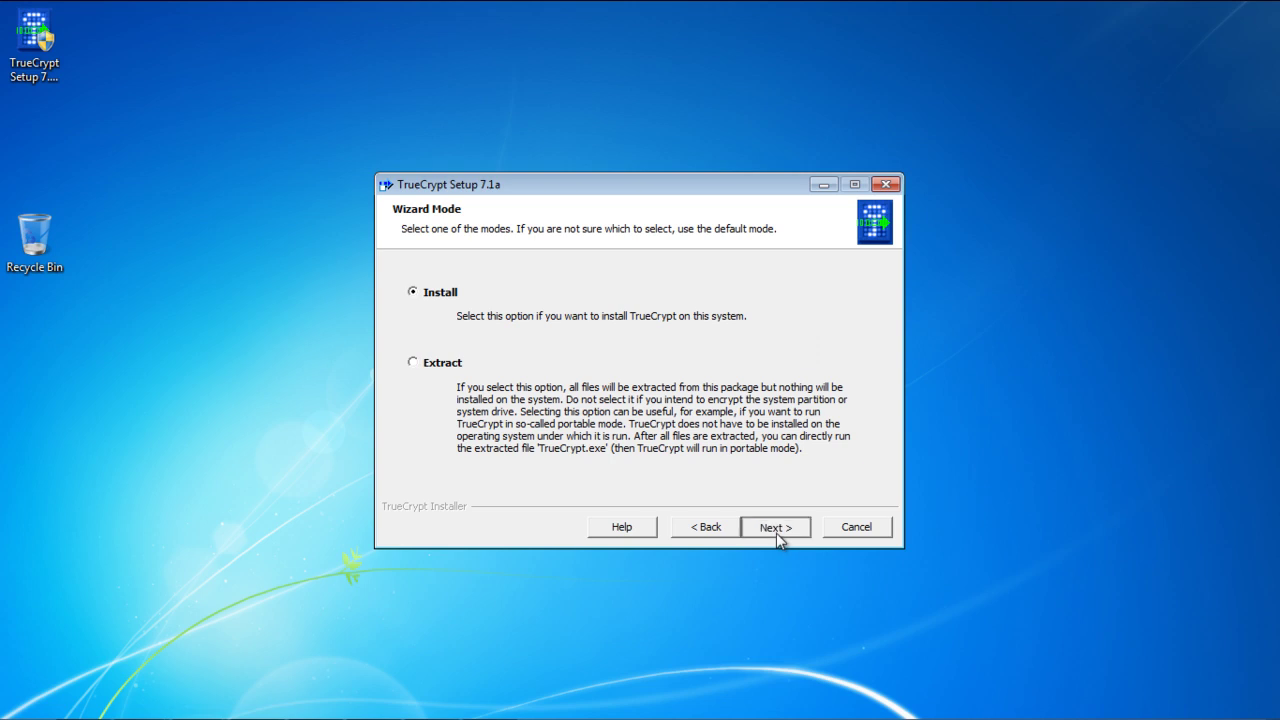
left_click(776, 533)
left_click(776, 527)
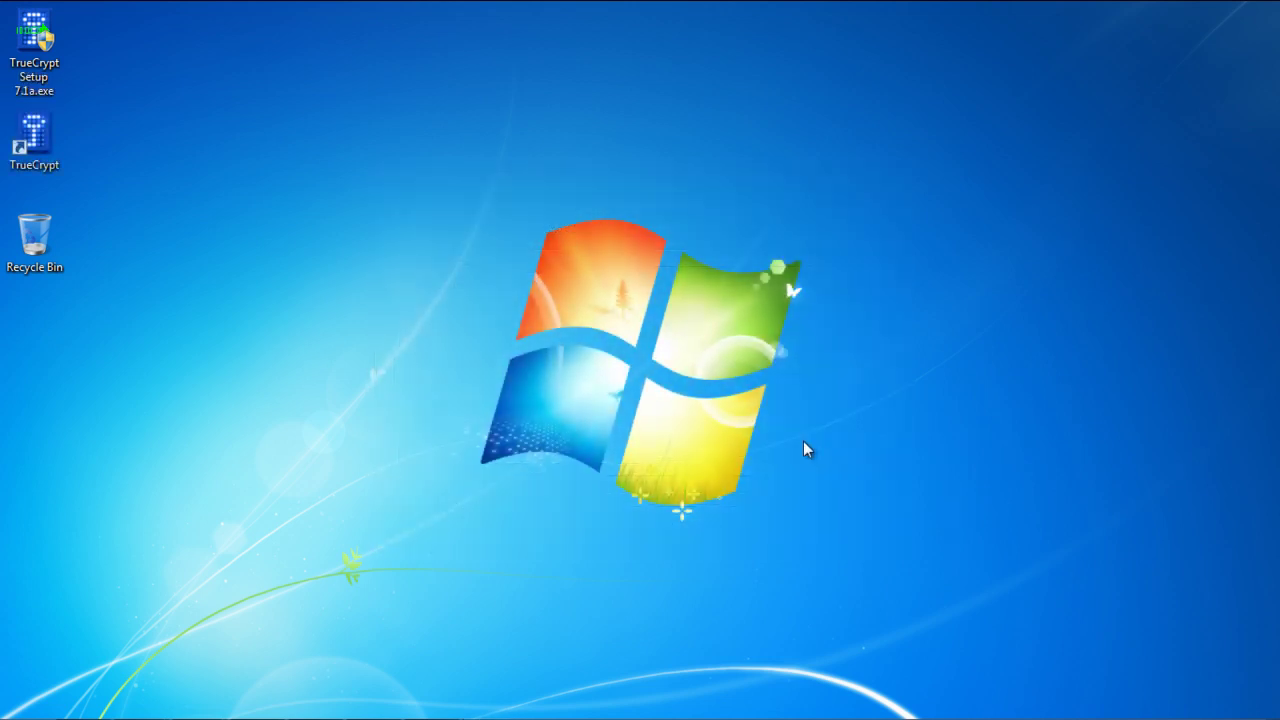
double_click(34, 135)
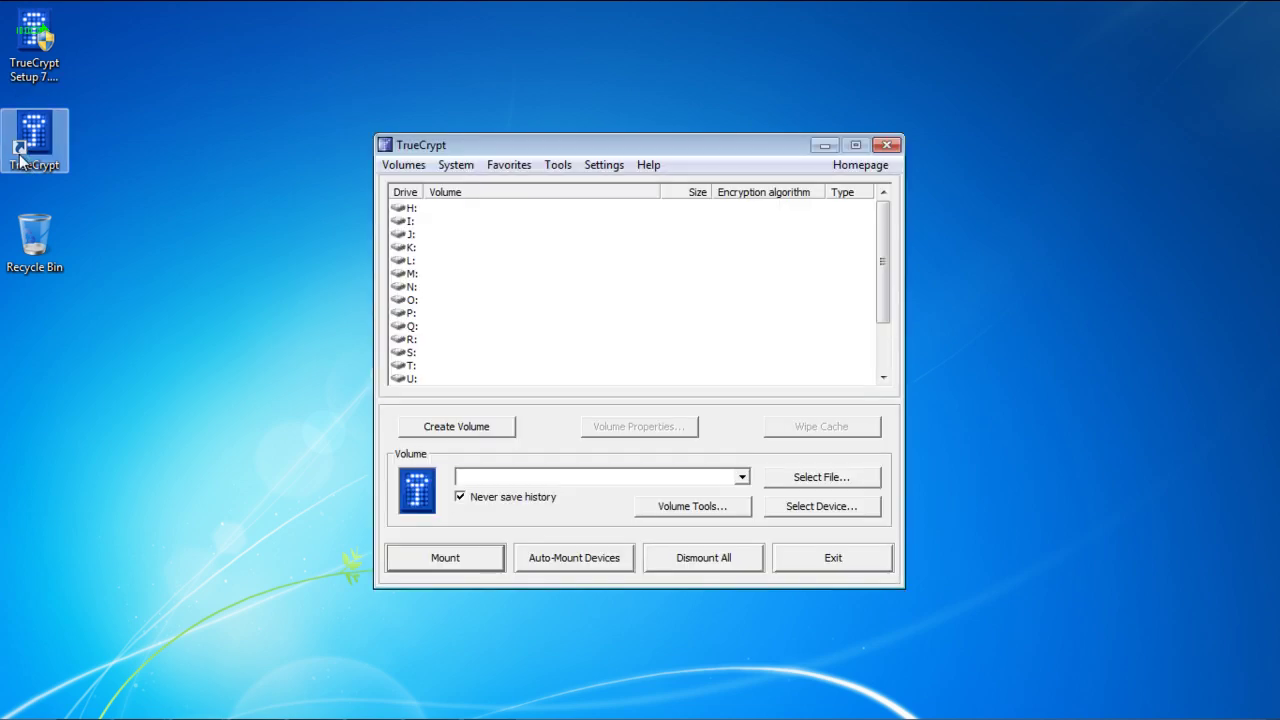
Start creating a Standard TrueCrypt volume as an encrypted file container
left_click(477, 429)
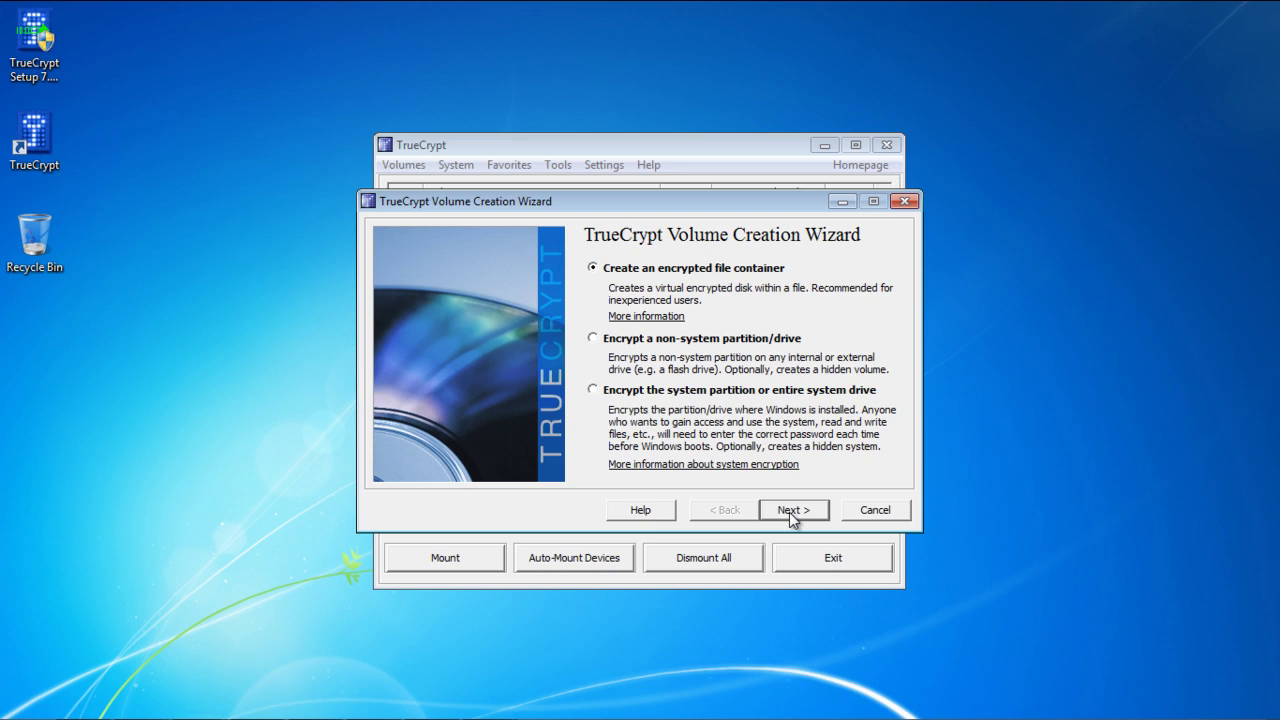
left_click(789, 510)
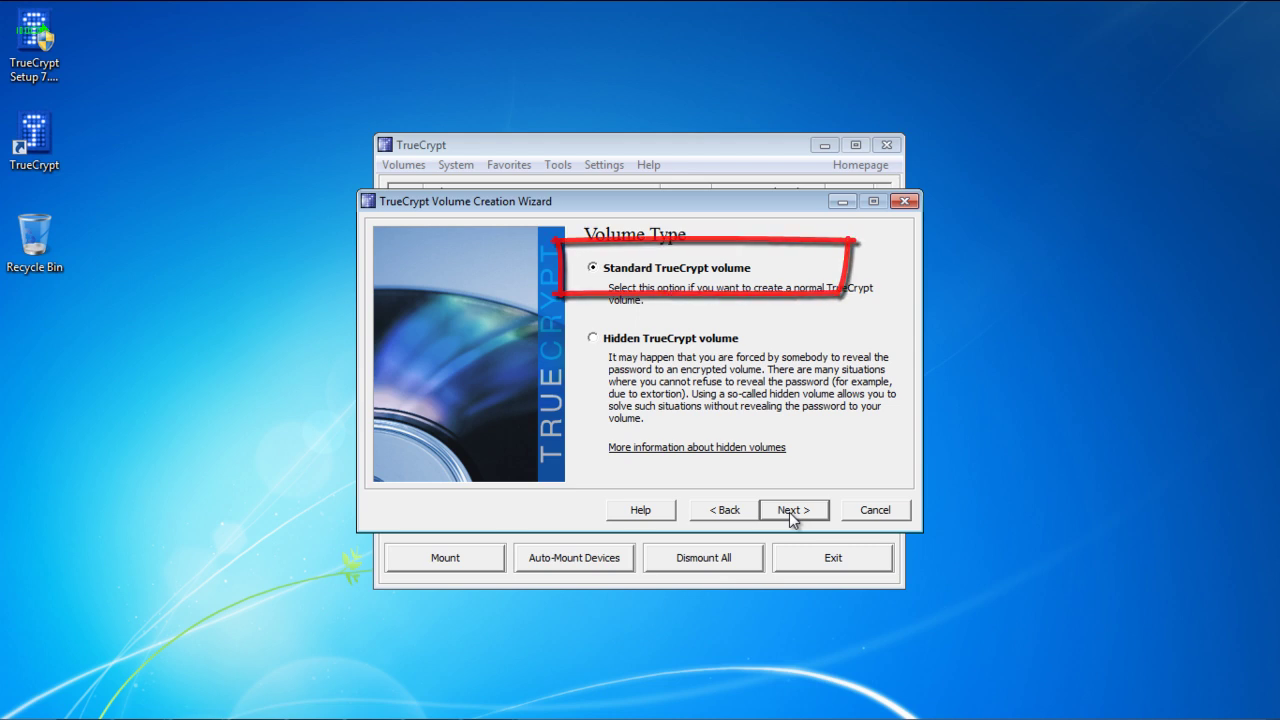
left_click(790, 512)
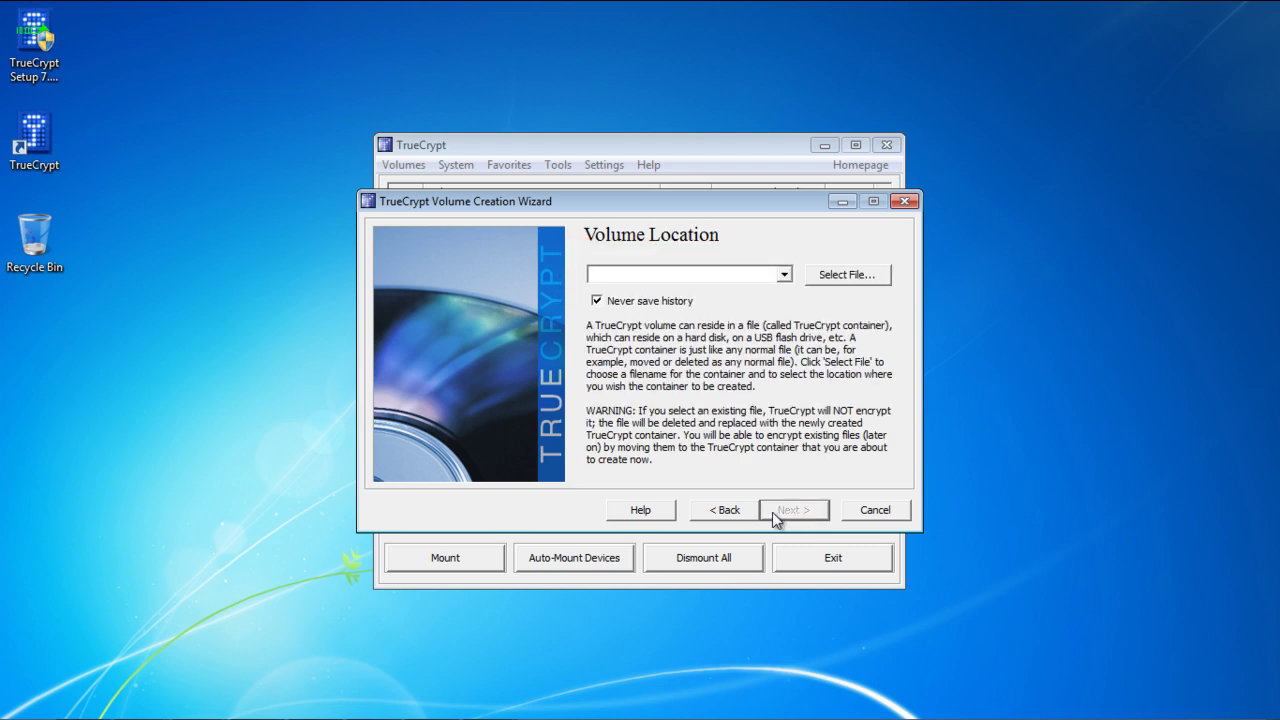
Set the container file location to G:\EncryptedFolder
left_click(833, 274)
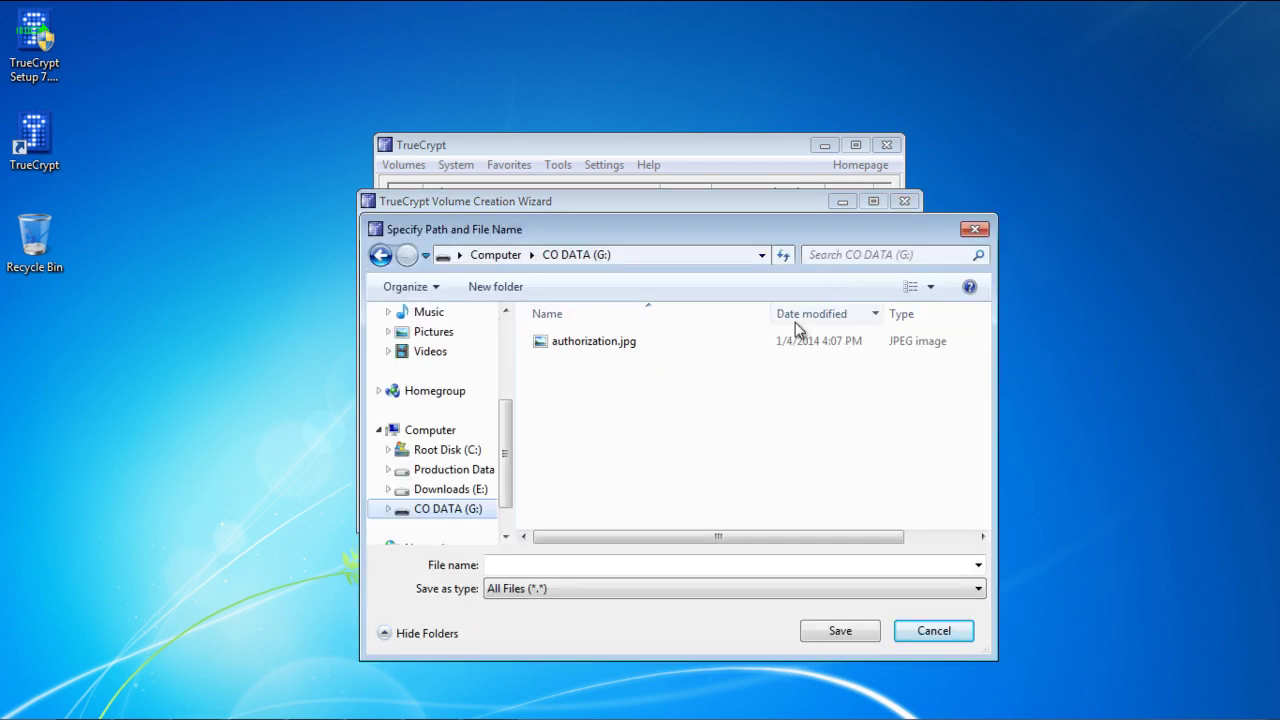
left_click(650, 565)
type("EncryptedFolder")
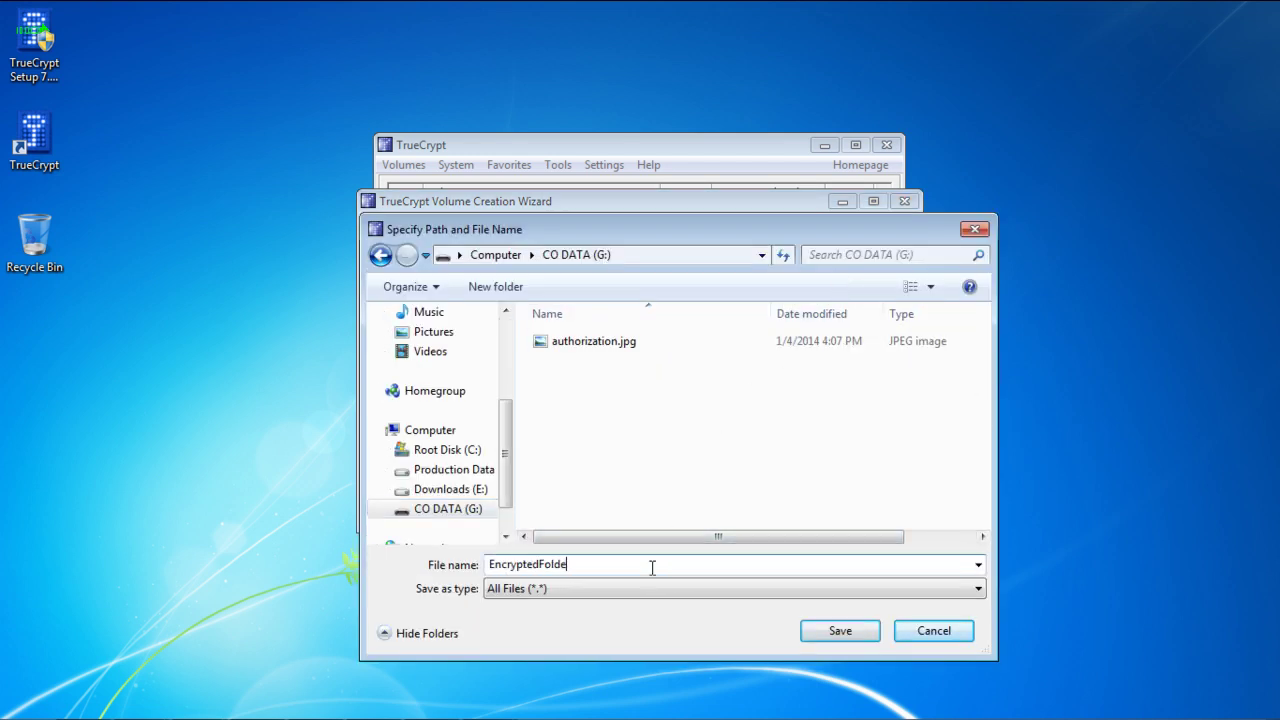
left_click(840, 631)
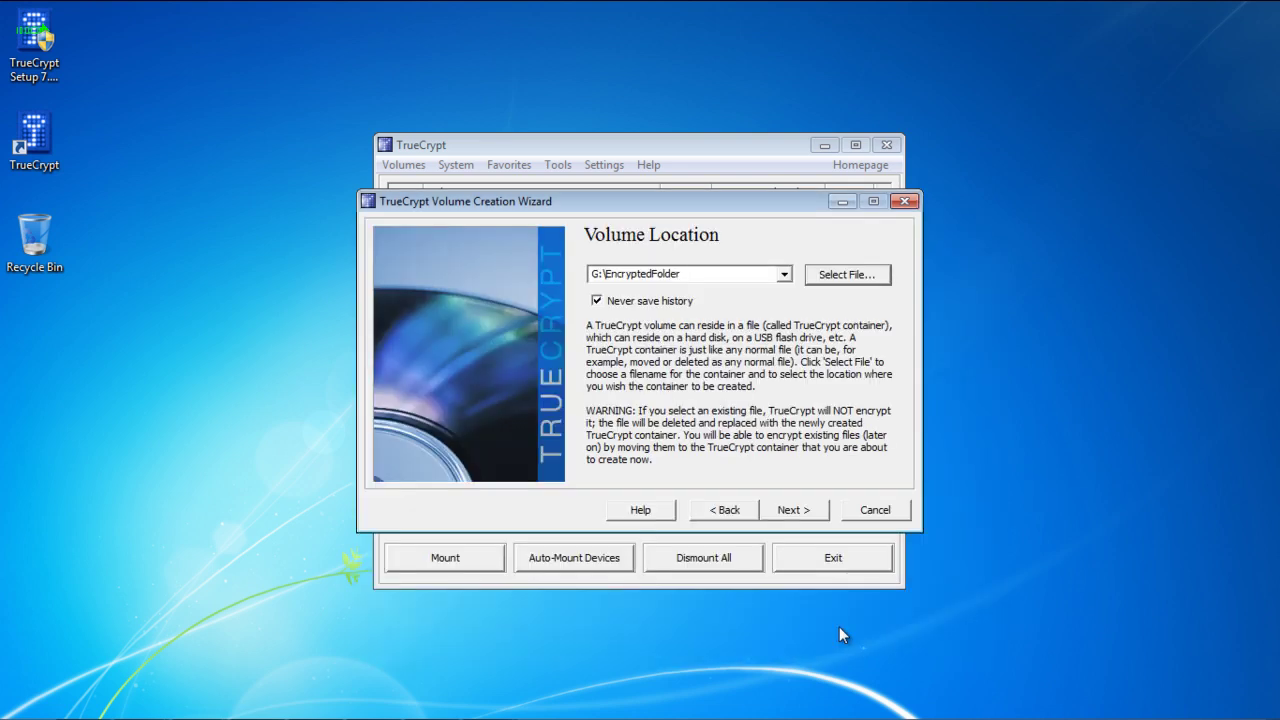
Keep AES with RIPEMD-160 encryption and set the volume size to 100 MB
left_click(792, 510)
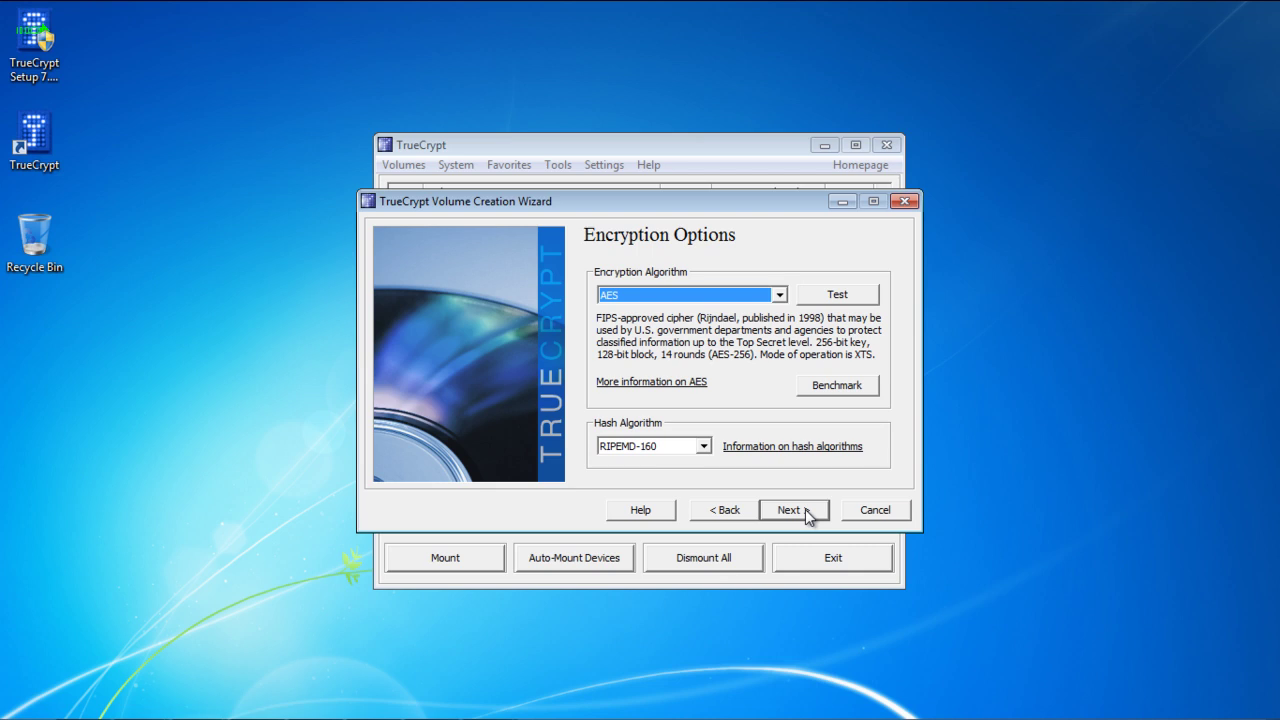
left_click(790, 510)
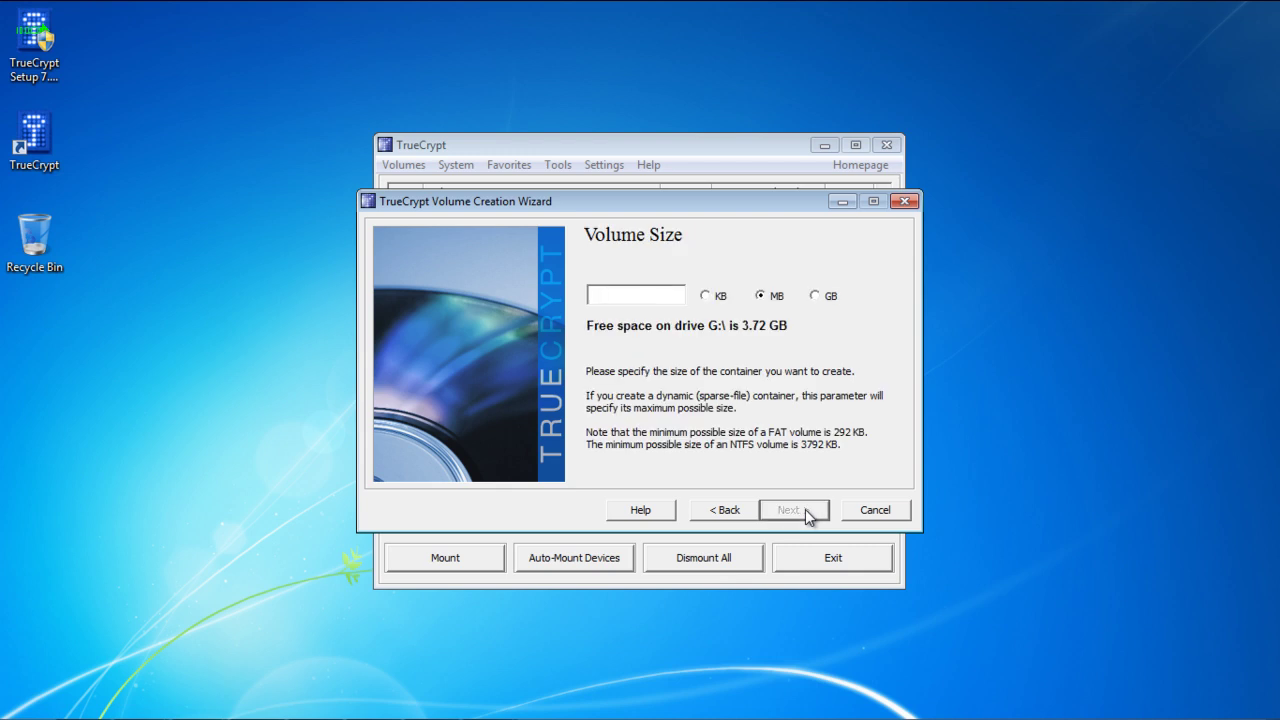
type("100")
left_click(790, 510)
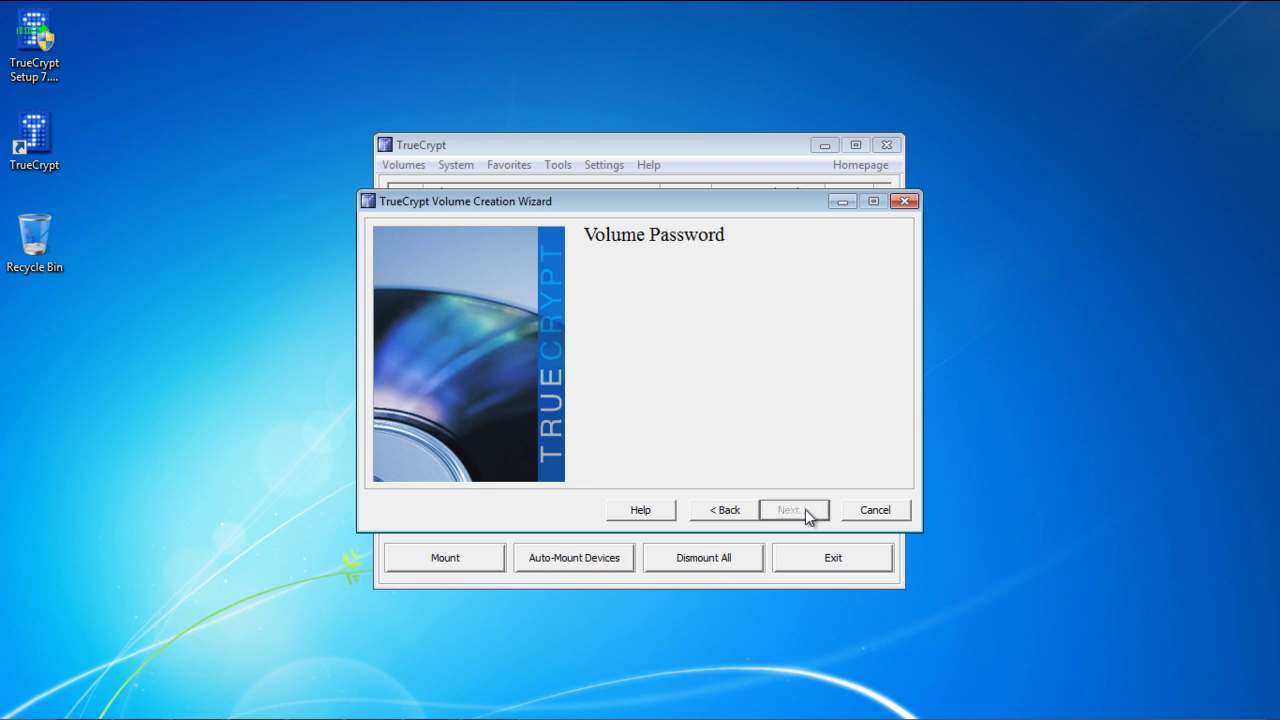
Enter the volume password and confirm it
type("*********")
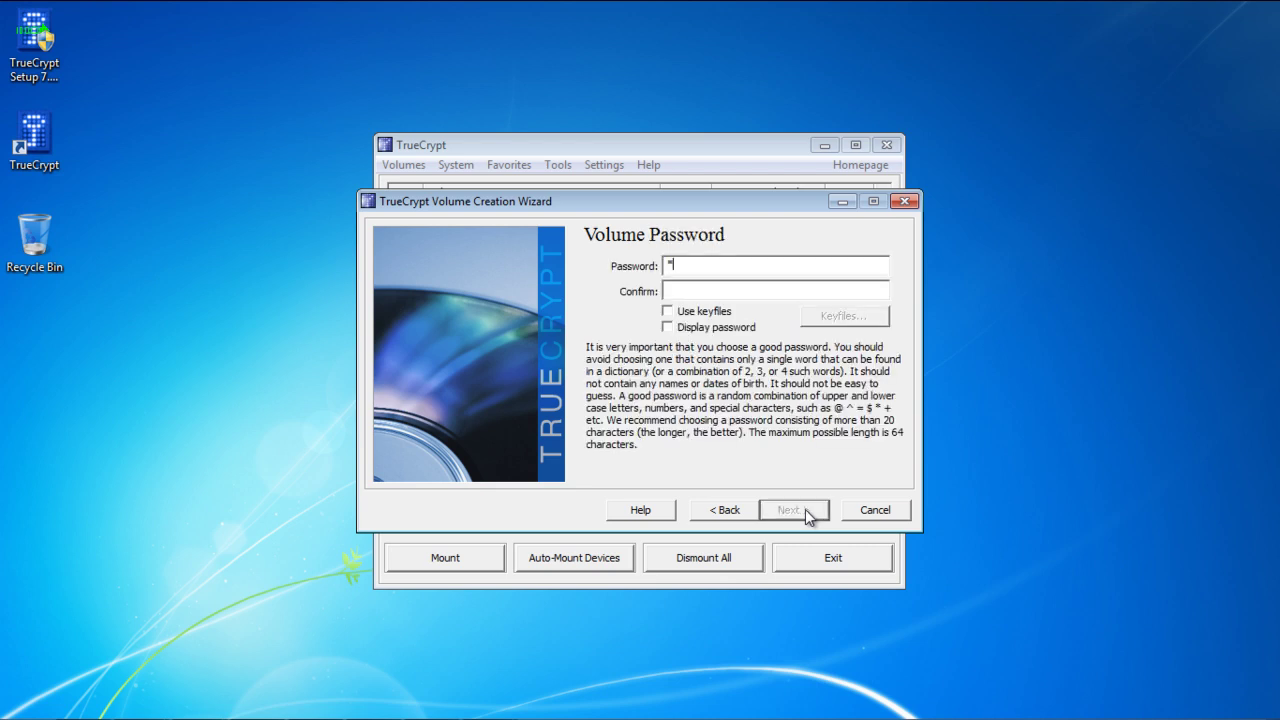
key("Tab")
type("*********")
Enable keyfiles, add G:\authorization.jpg as the keyfile, and advance to Volume Format
left_click(697, 318)
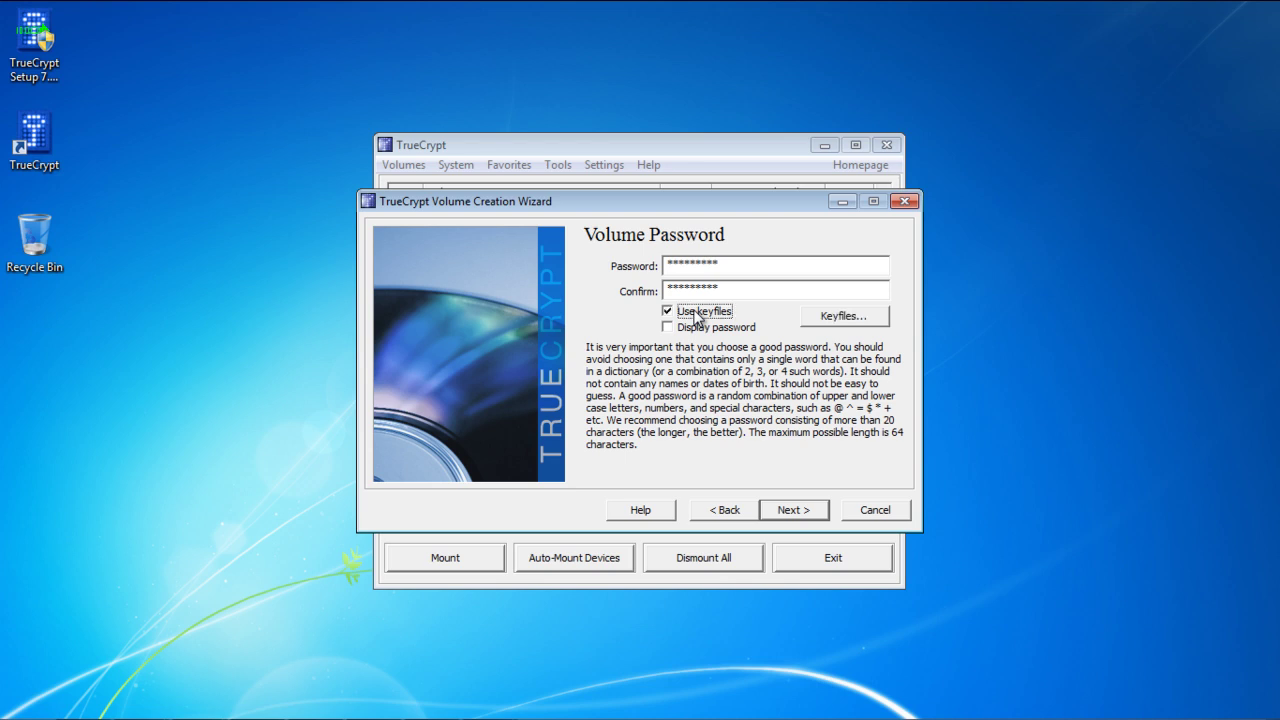
left_click(845, 320)
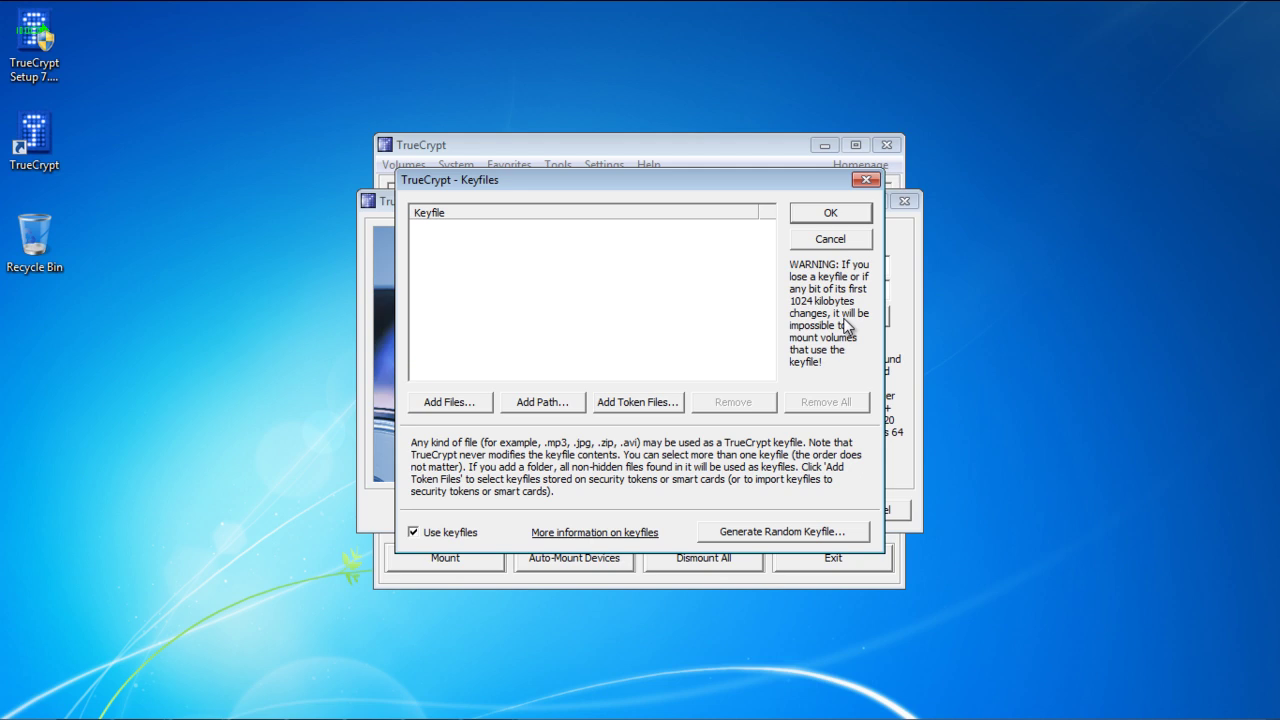
left_click(461, 403)
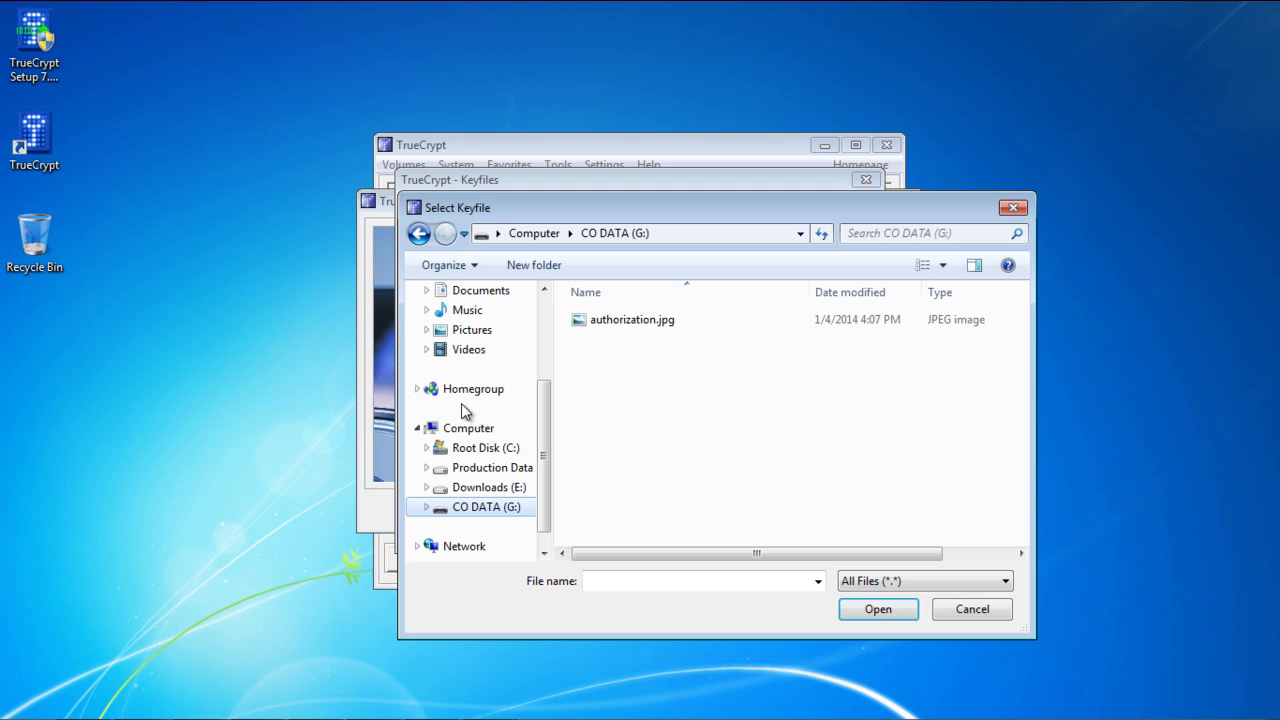
double_click(610, 320)
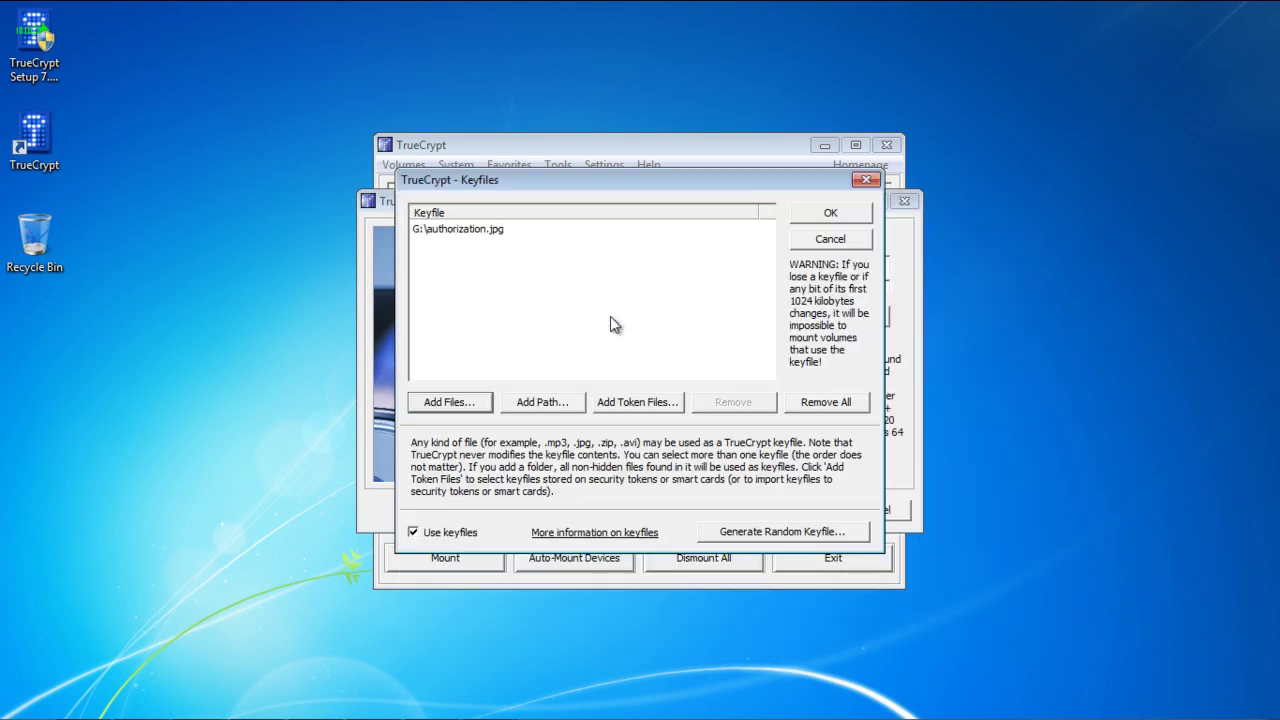
left_click(486, 232)
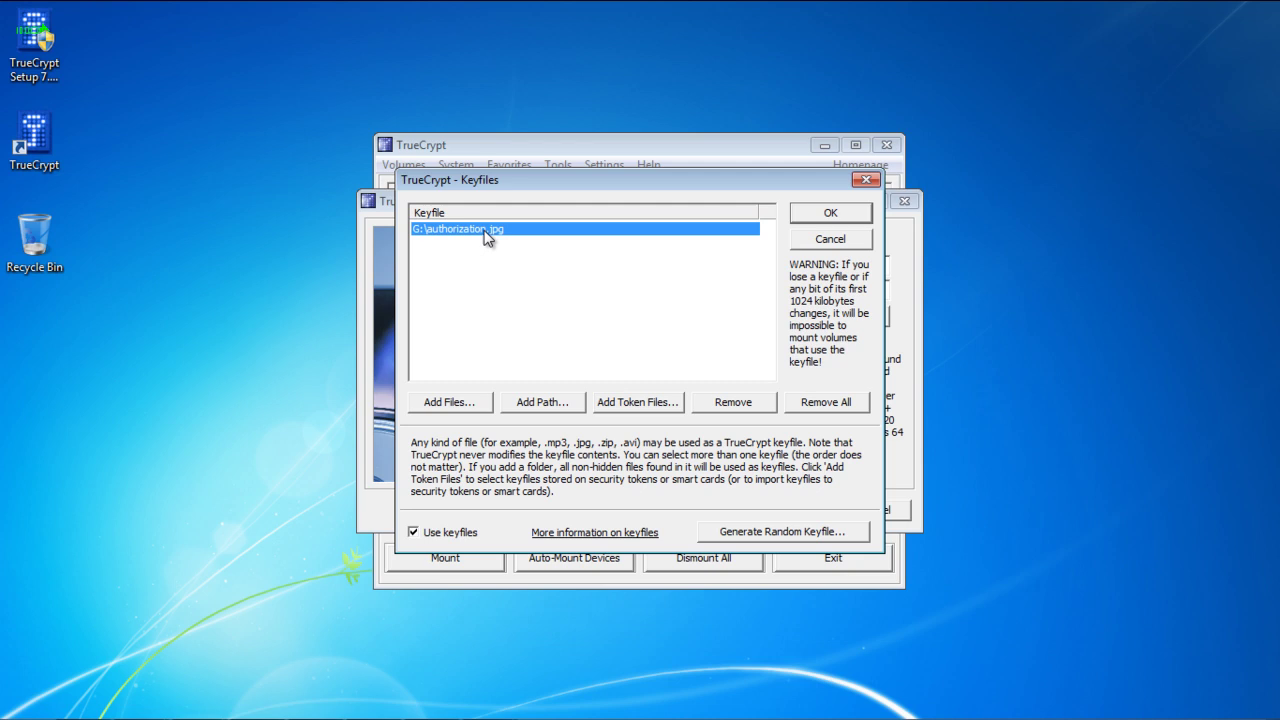
left_click(815, 214)
left_click(794, 510)
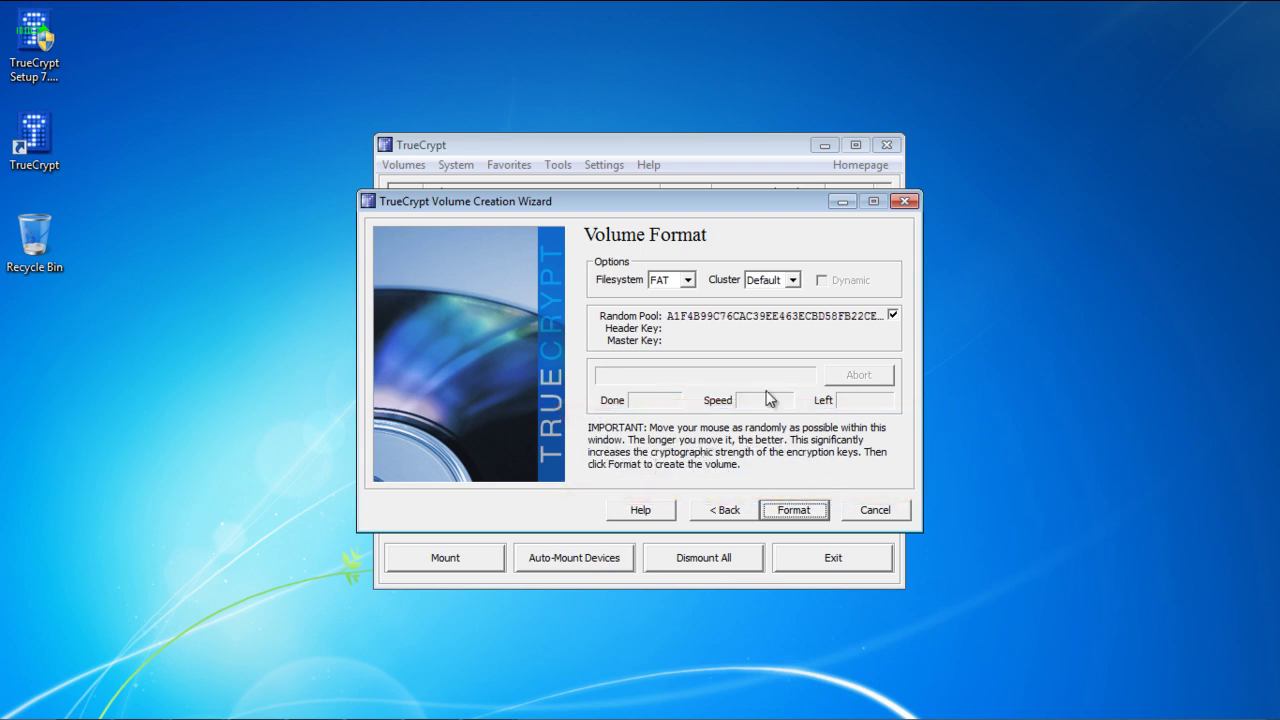
Format the encrypted volume with the FAT filesystem and acknowledge the Volume Created message
left_click(688, 281)
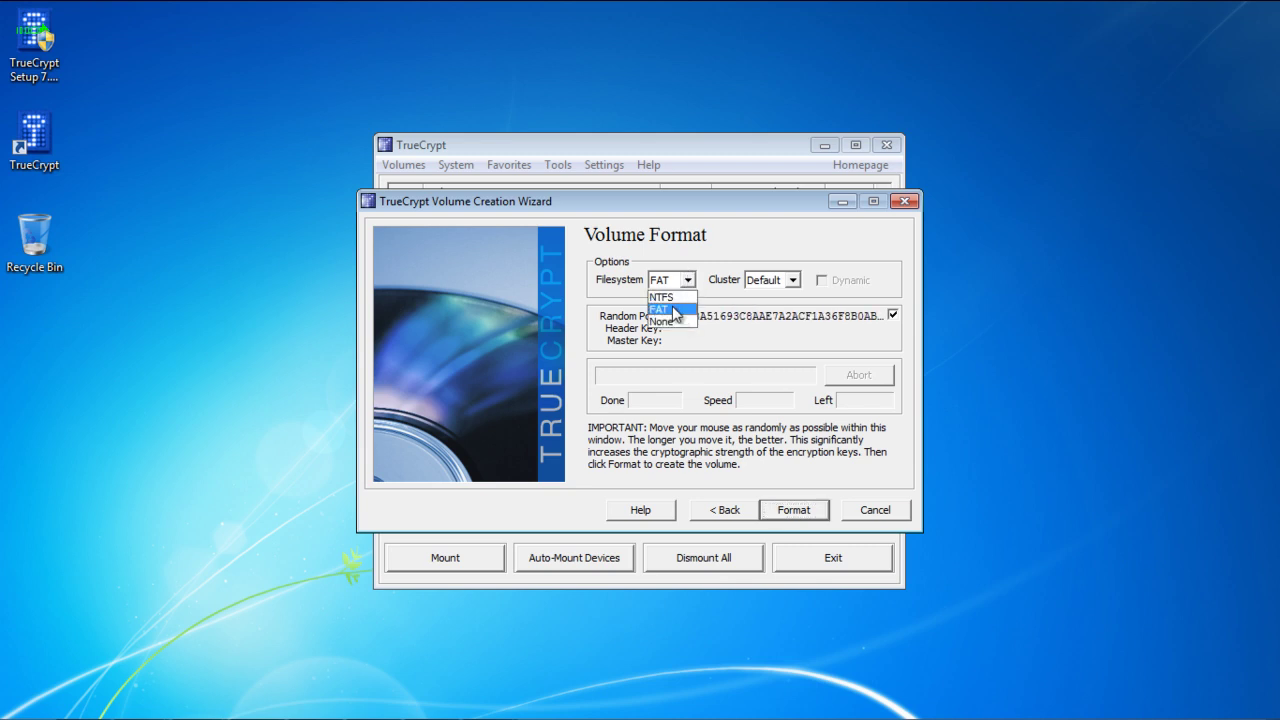
left_click(664, 304)
left_click(790, 509)
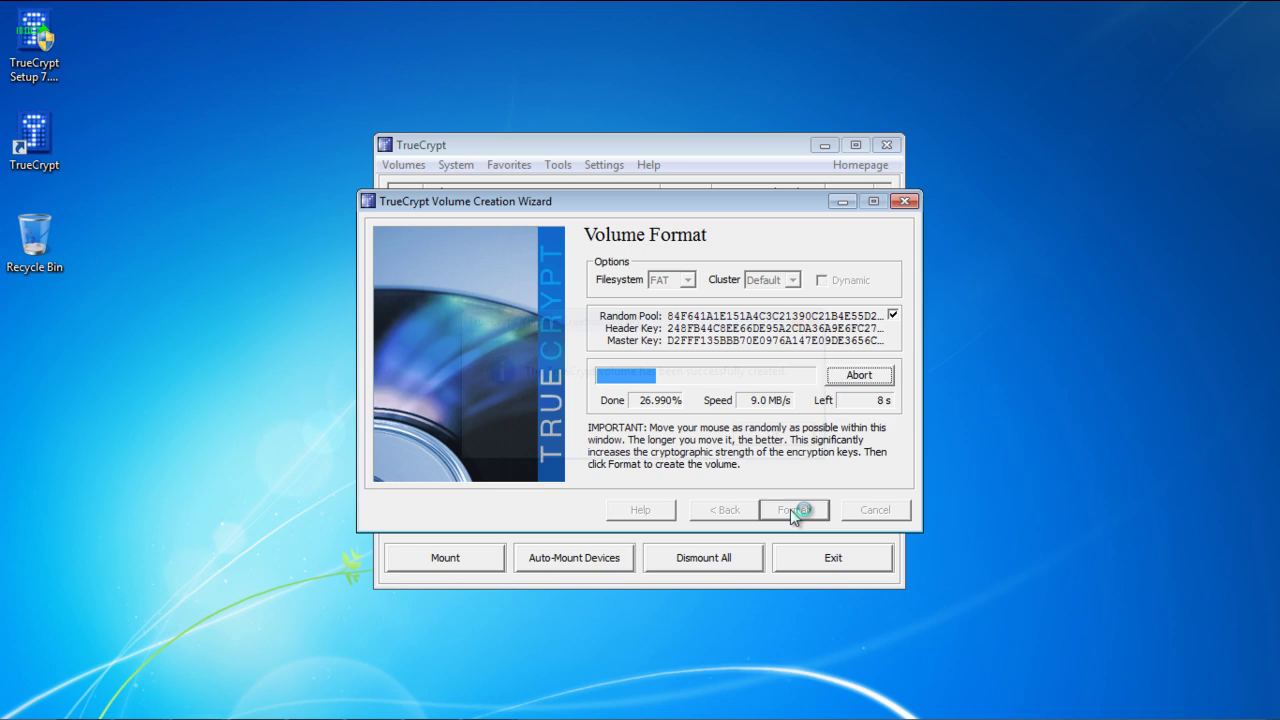
left_click(784, 435)
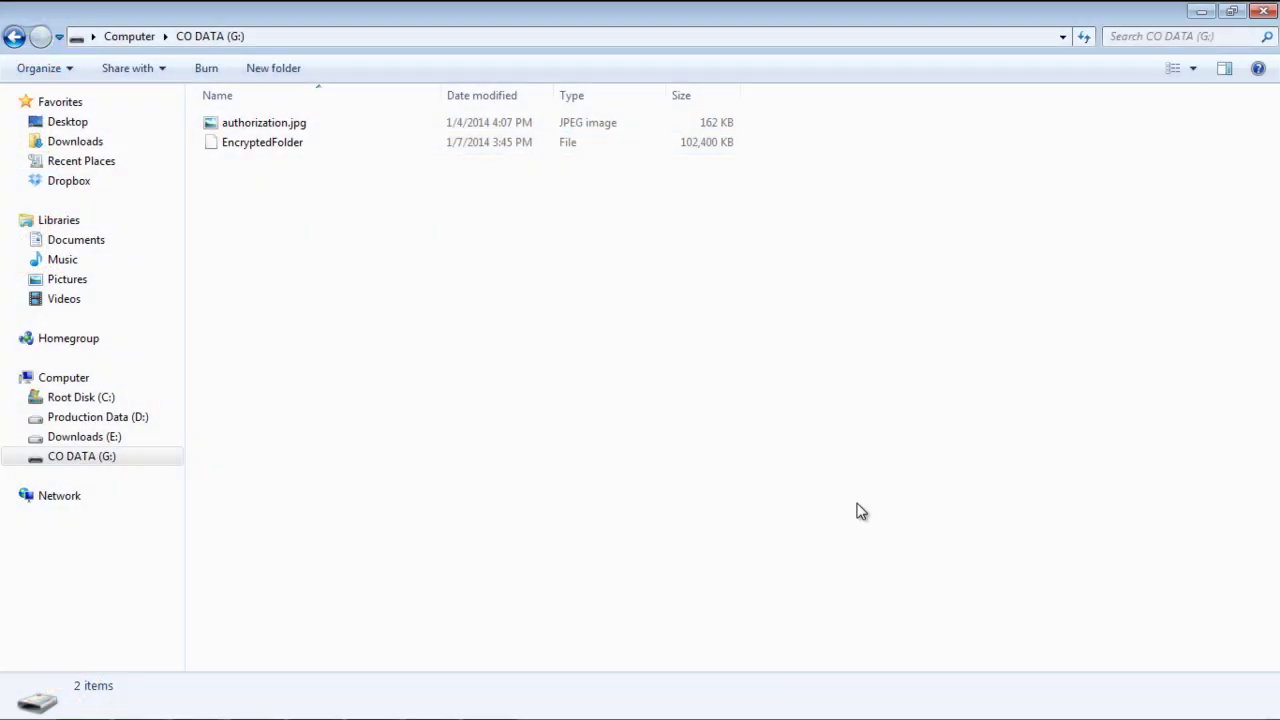
Check that EncryptedFolder is 100 MB in Explorer, then minimize the Explorer window
left_click(294, 146)
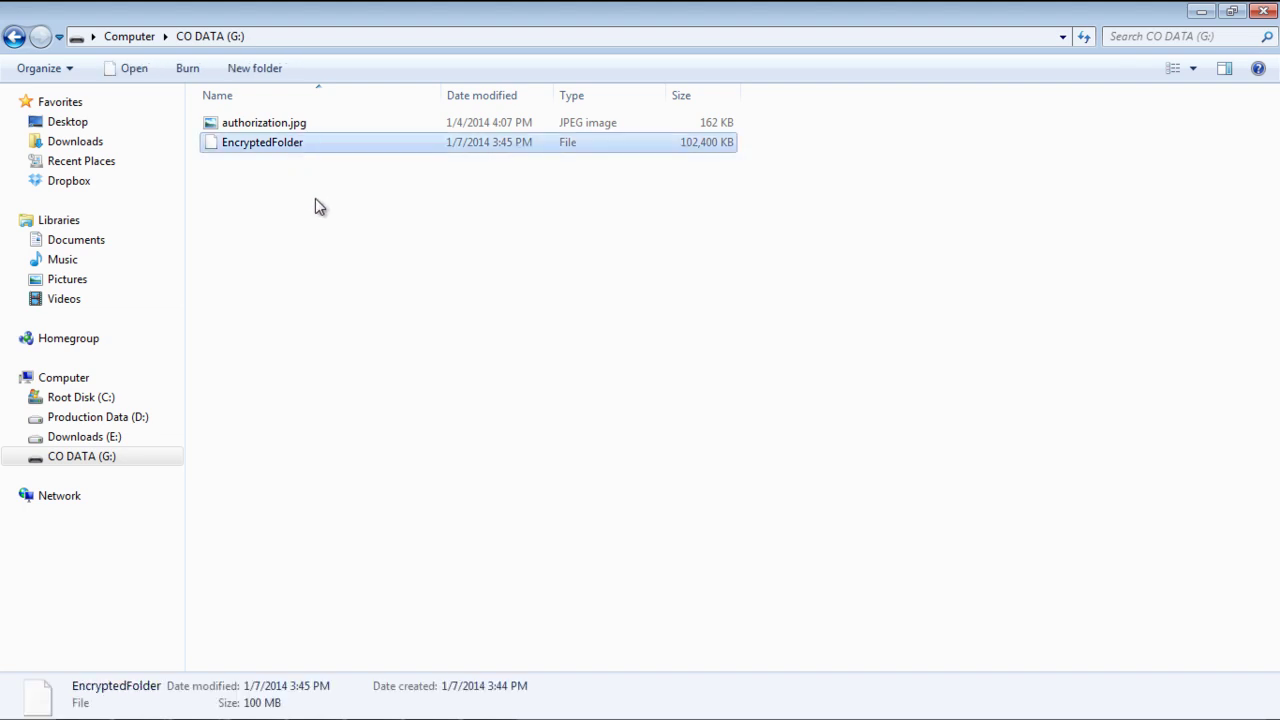
left_click(1201, 11)
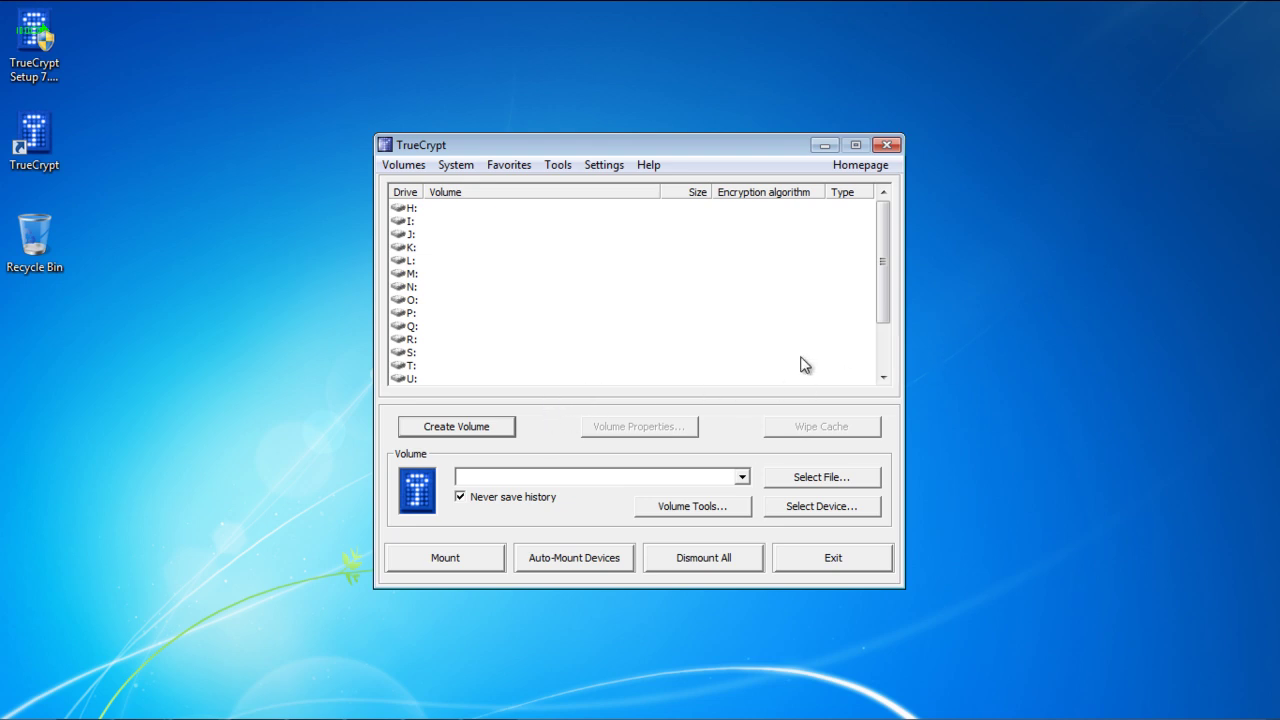
Select drive letter Z: and choose G:\EncryptedFolder as the volume file
left_click_drag(883, 306, 880, 353)
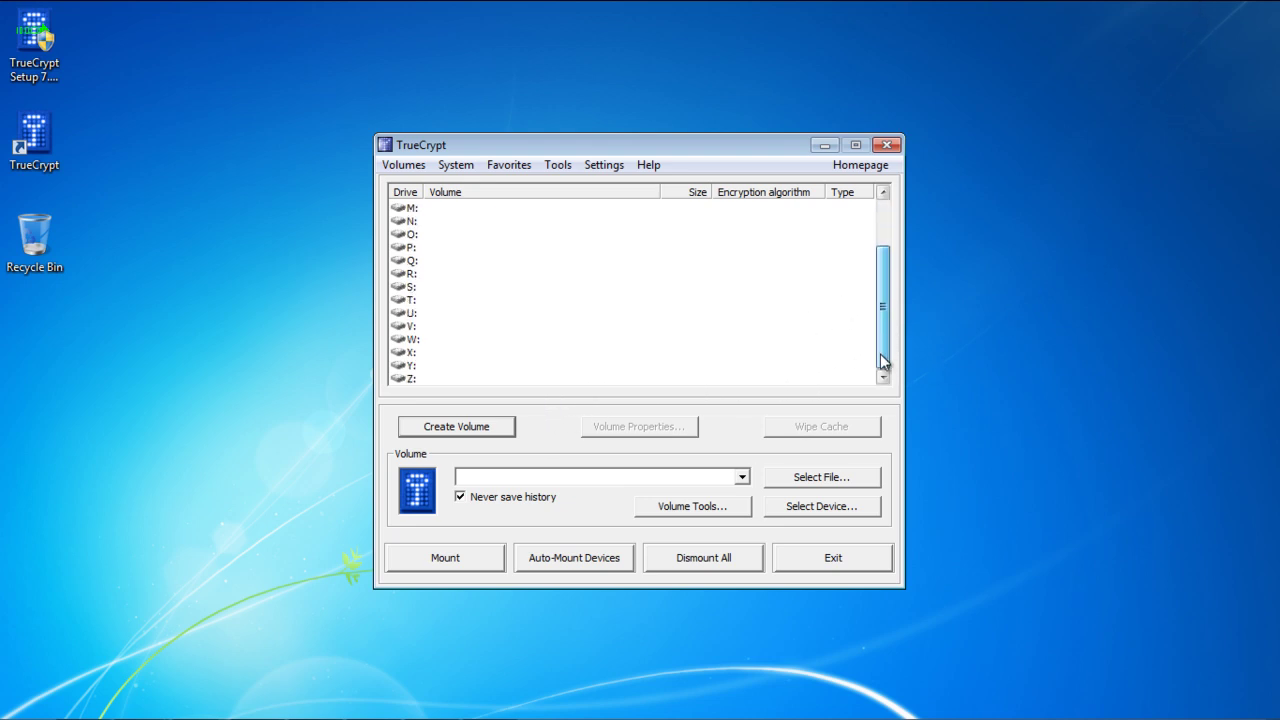
left_click(410, 380)
left_click(850, 478)
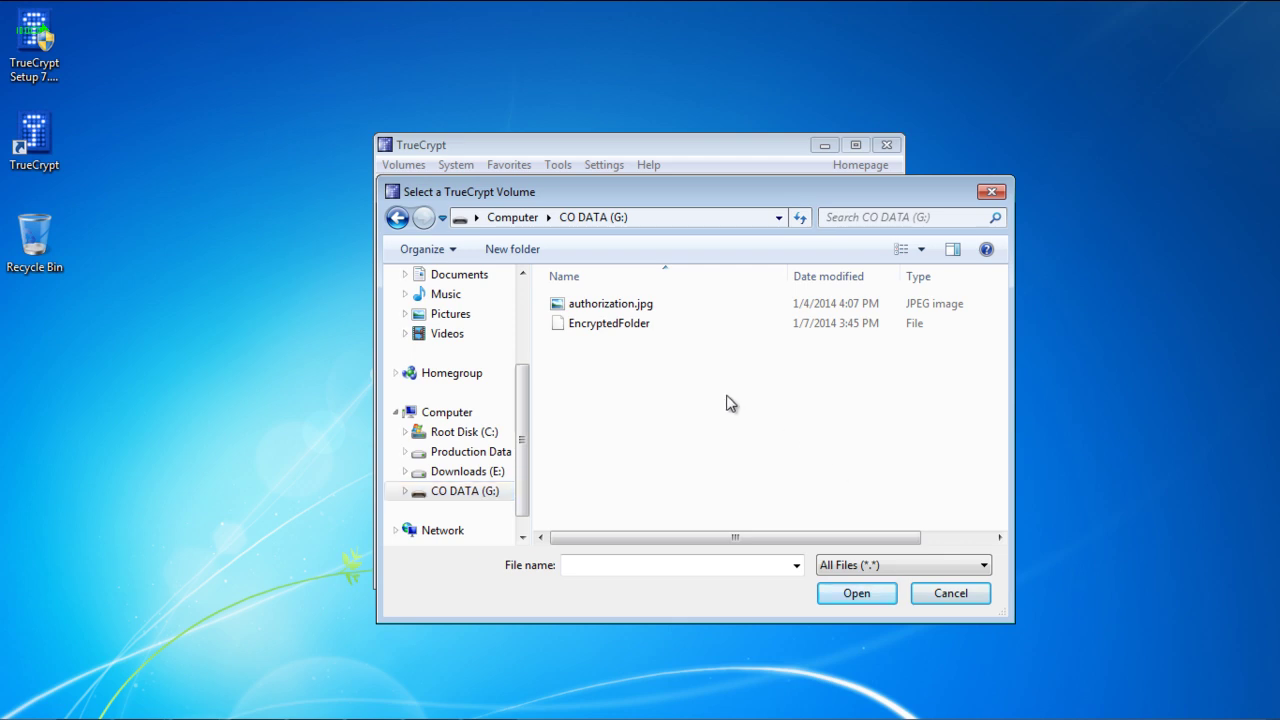
double_click(614, 324)
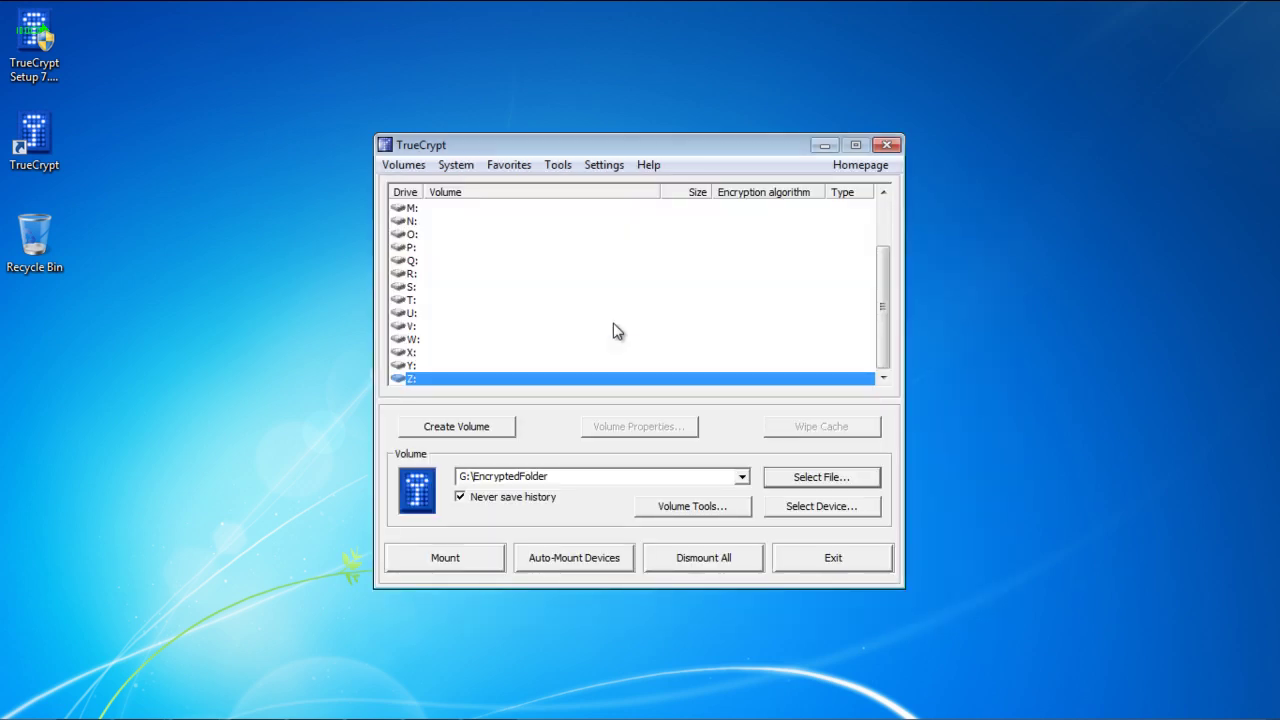
Mount the volume on Z: using the password and authorization.jpg keyfile, then open Computer
left_click(465, 555)
type("**********")
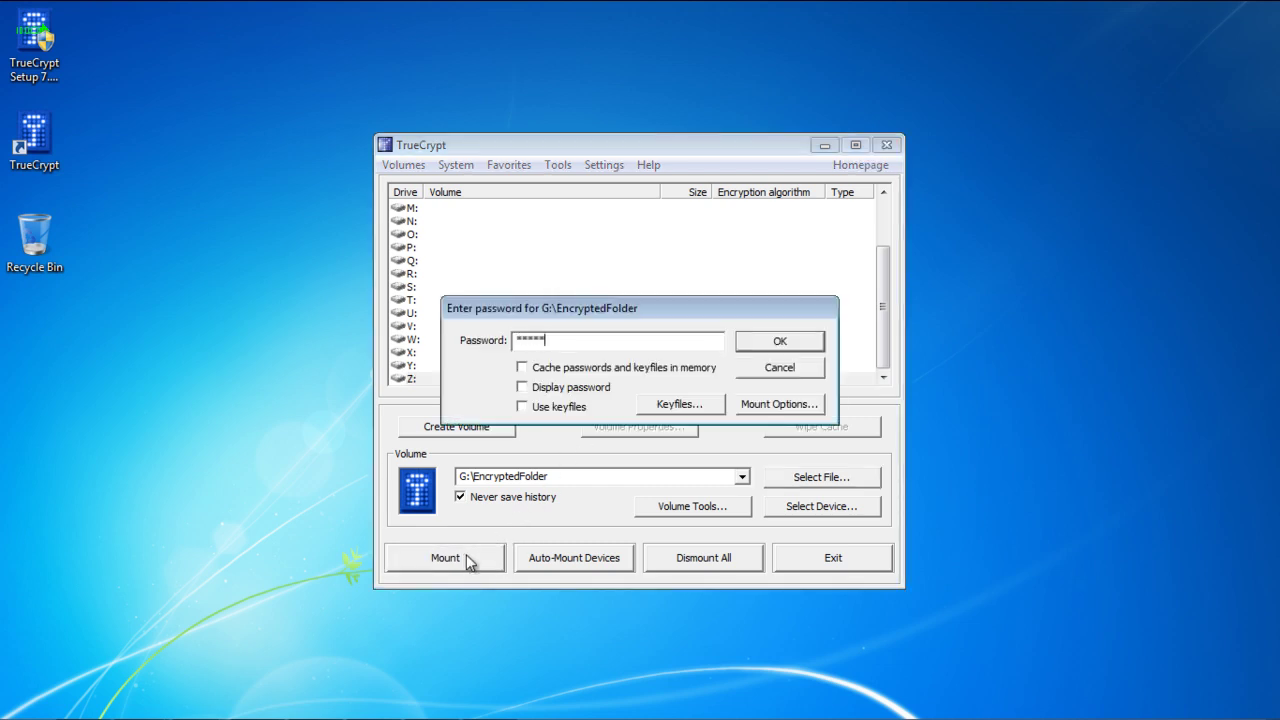
left_click(680, 403)
left_click(445, 402)
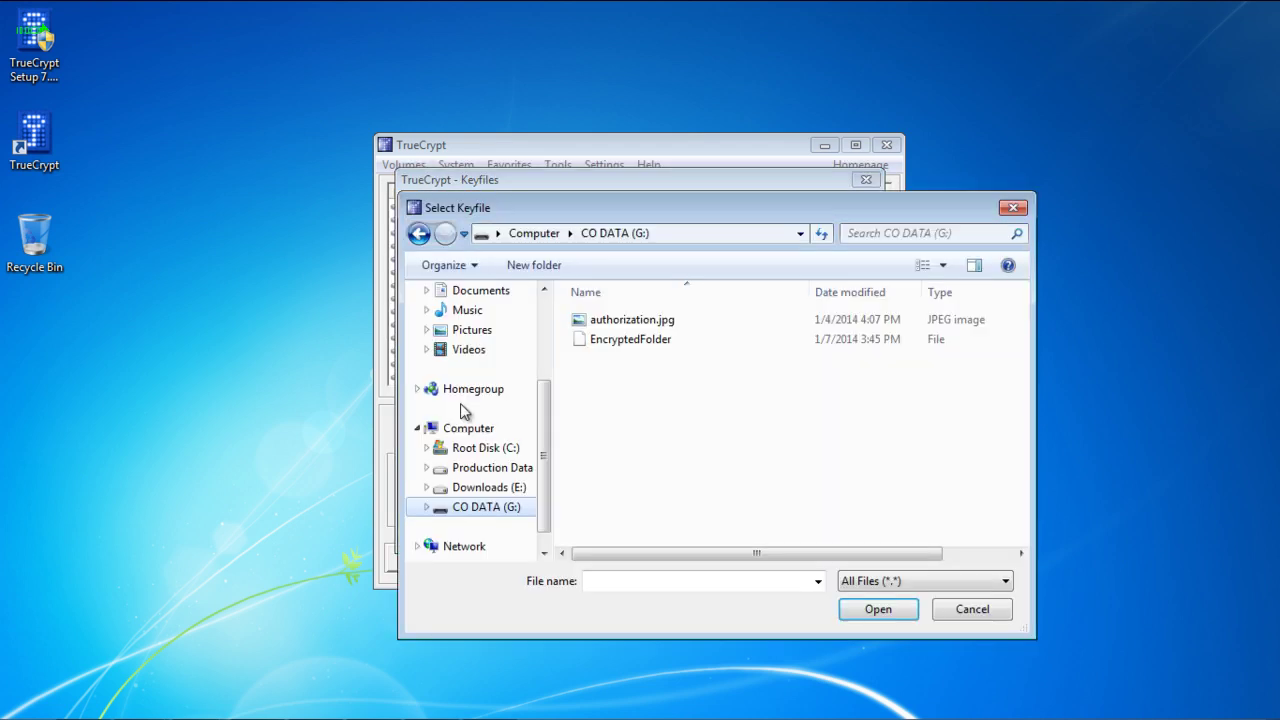
double_click(631, 320)
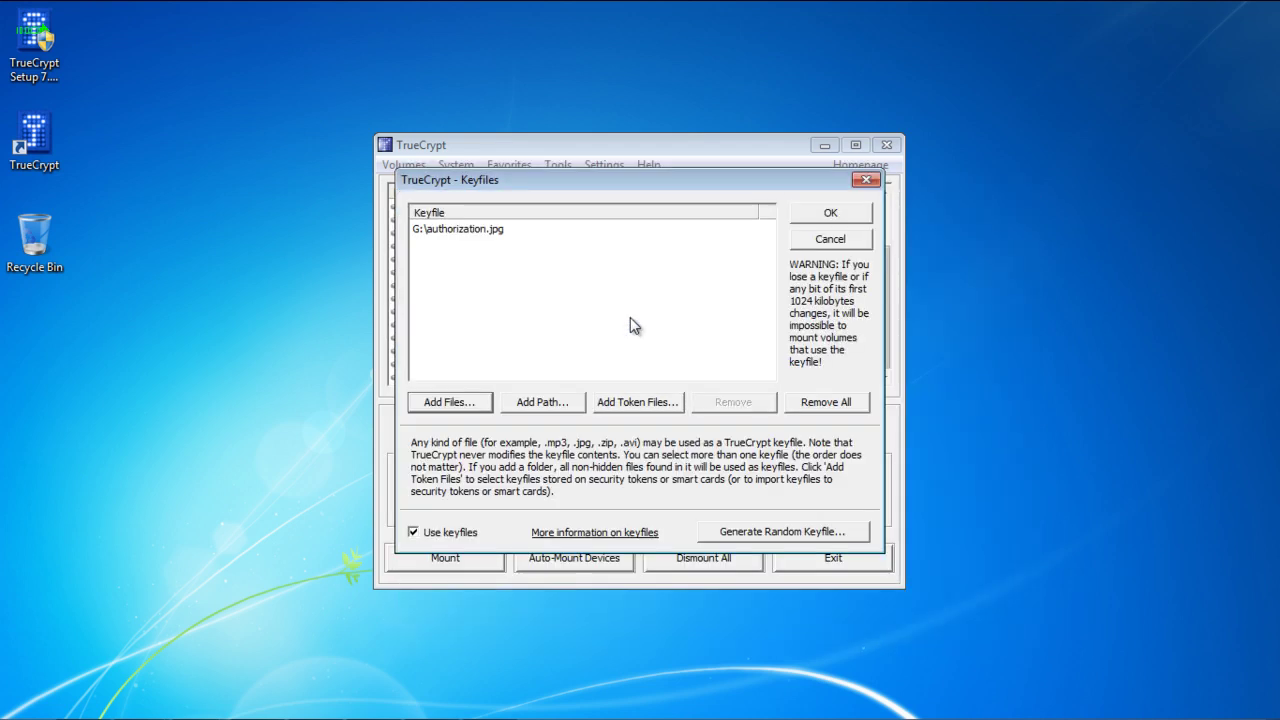
left_click(488, 234)
left_click(830, 214)
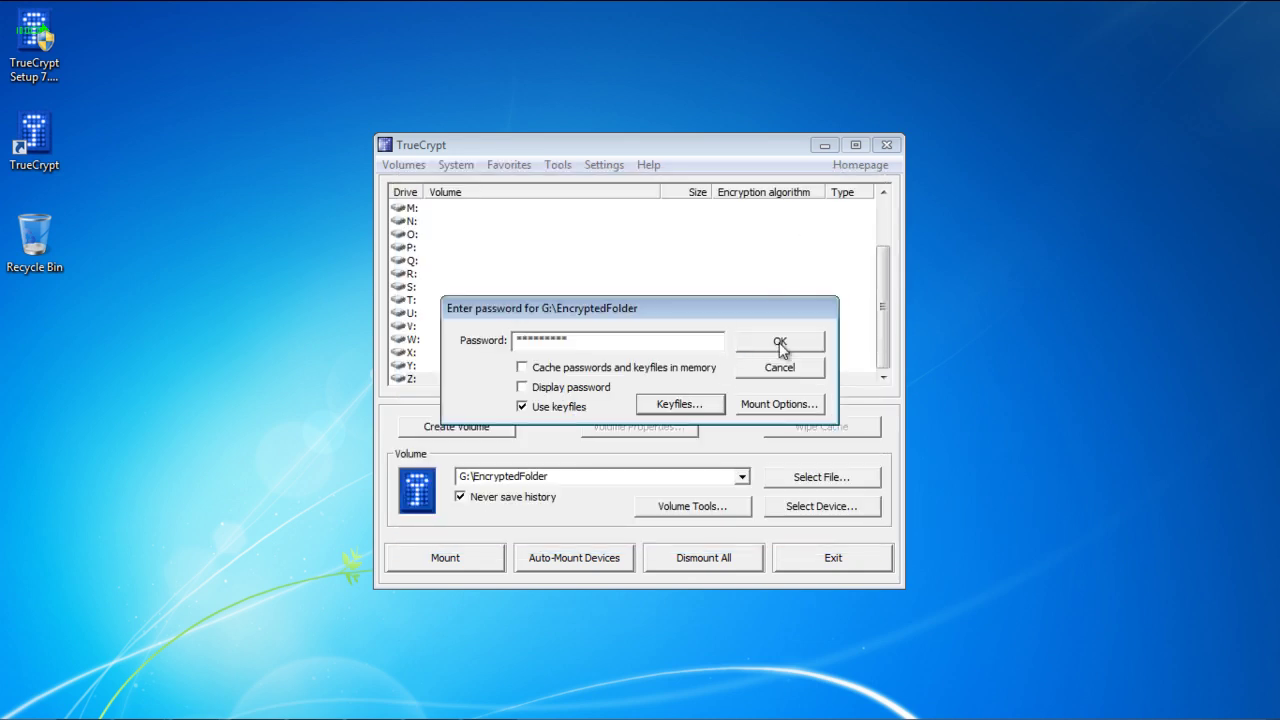
left_click(780, 343)
key("super+e")
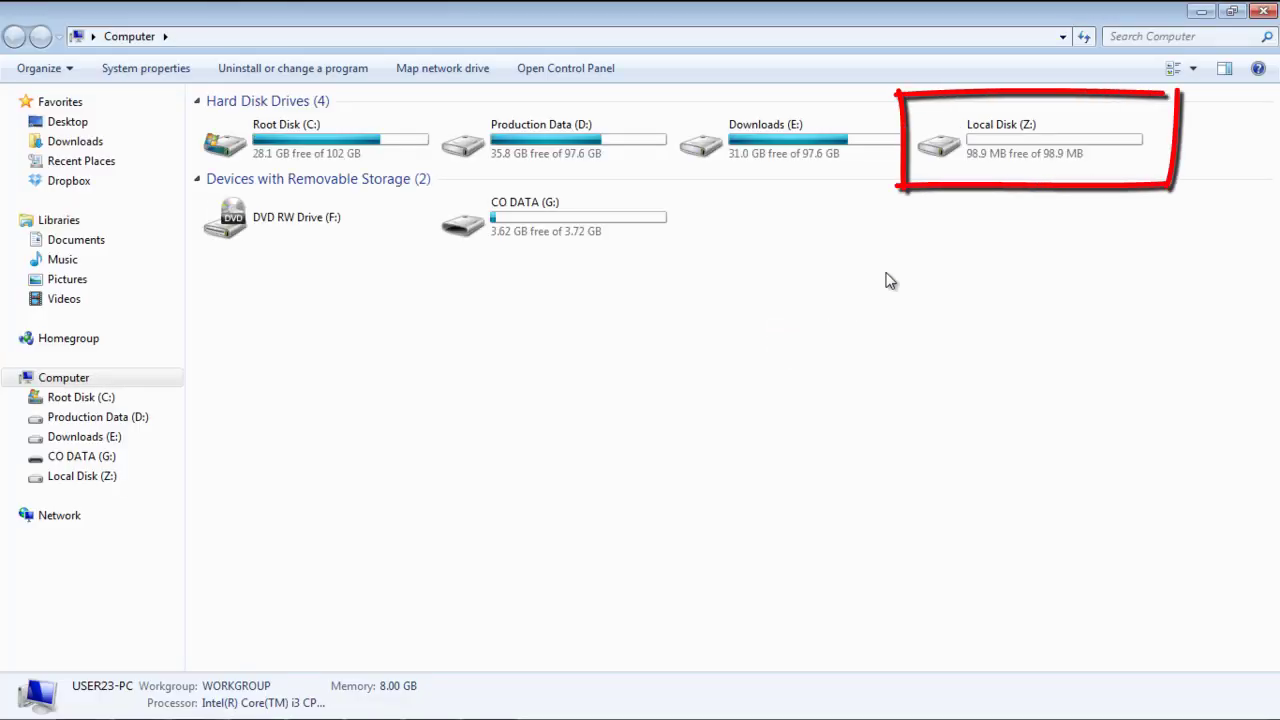
Dismount the encrypted Z: volume in TrueCrypt so Local Disk (Z:) leaves Computer
left_click(985, 160)
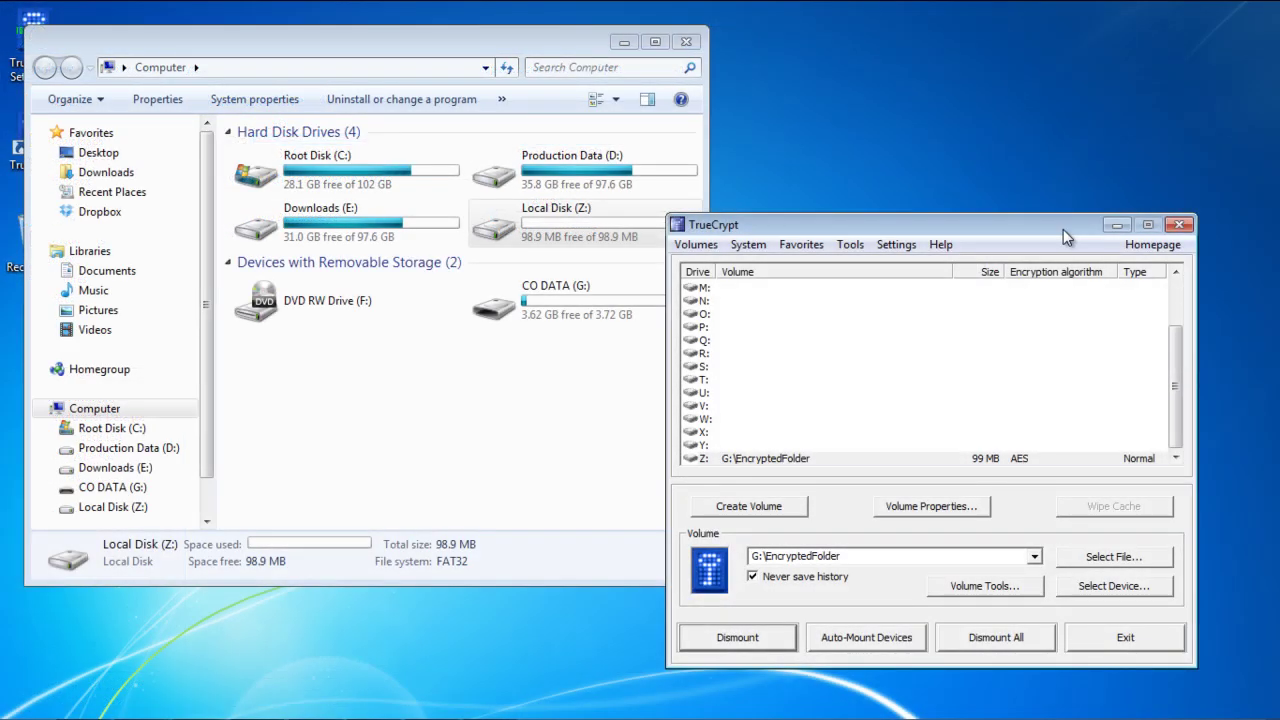
left_click(759, 456)
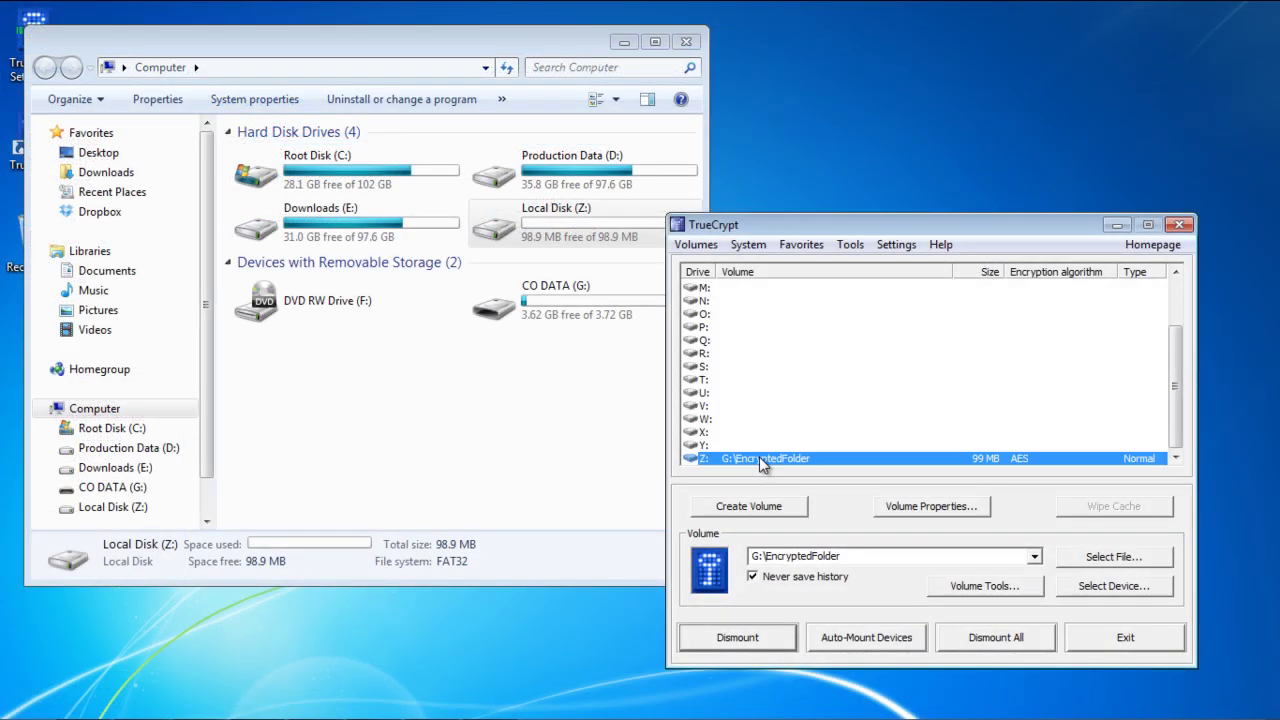
left_click(751, 640)
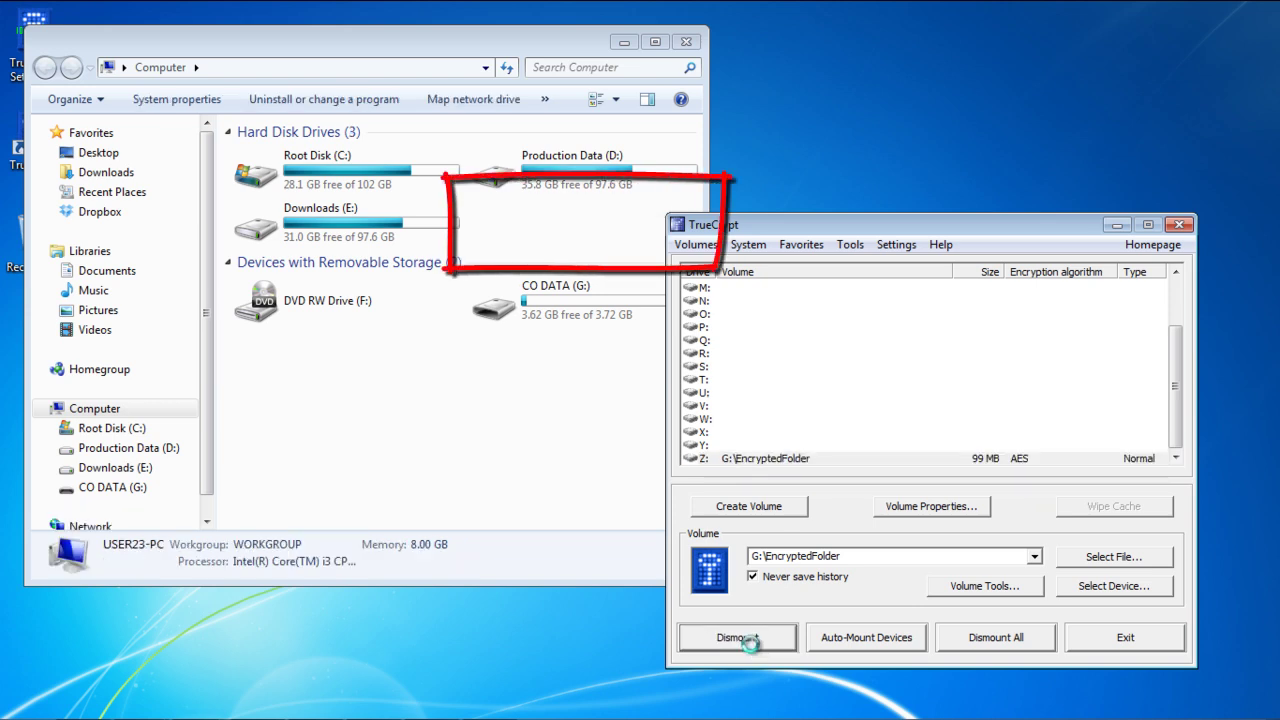